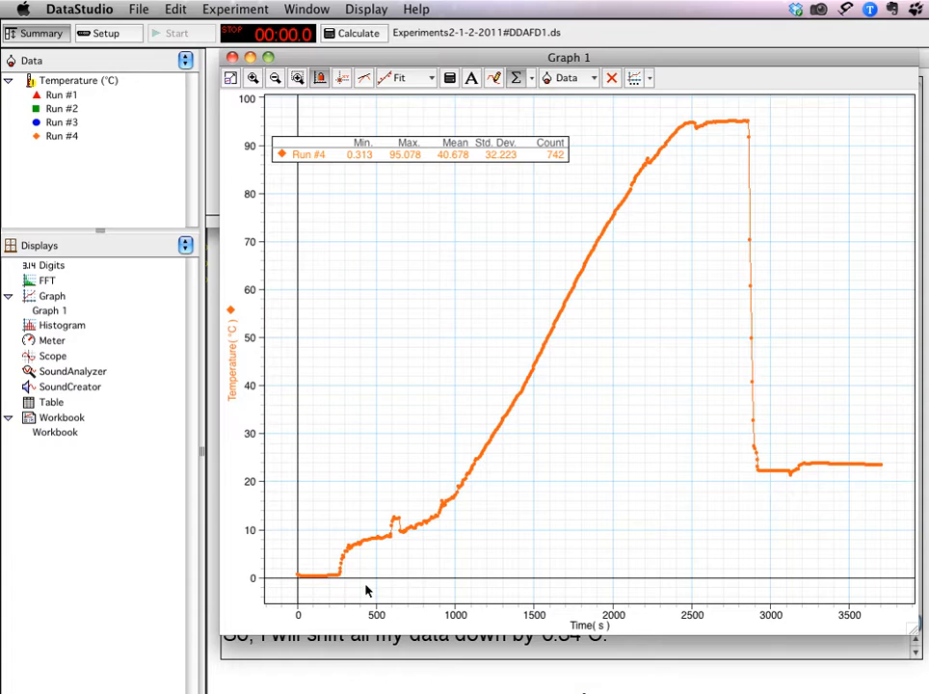
# Examine the statistics and shape of Run #4's flat freezing-point section at the start of Graph 1, scaling the graph to it
pyautogui.moveTo(331, 569); pyautogui.dragTo(302, 588)
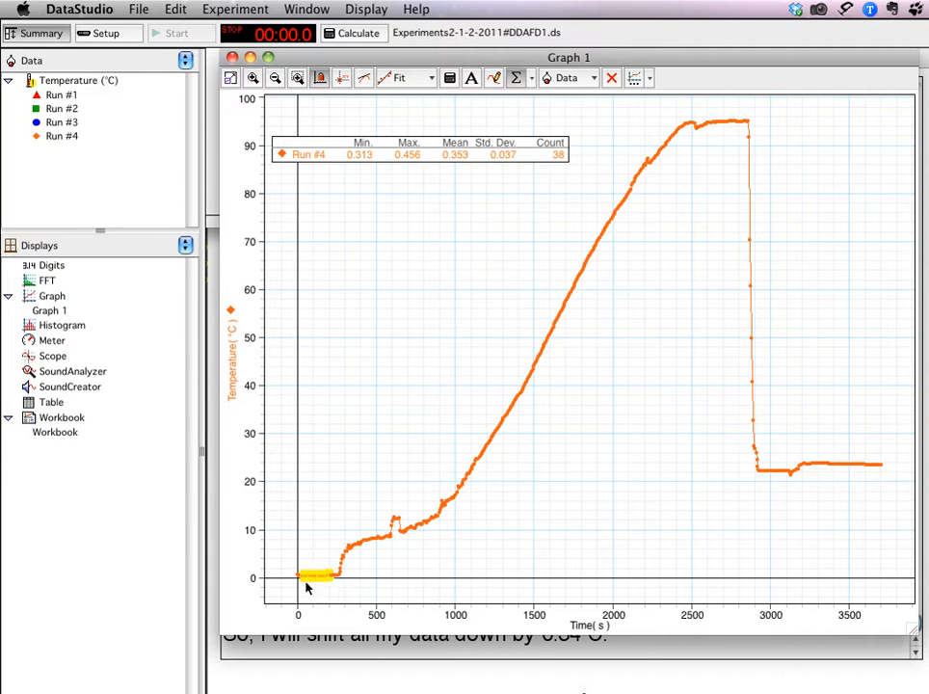
pyautogui.click(315, 569)
pyautogui.moveTo(315, 570); pyautogui.dragTo(292, 597)
pyautogui.click(231, 77)
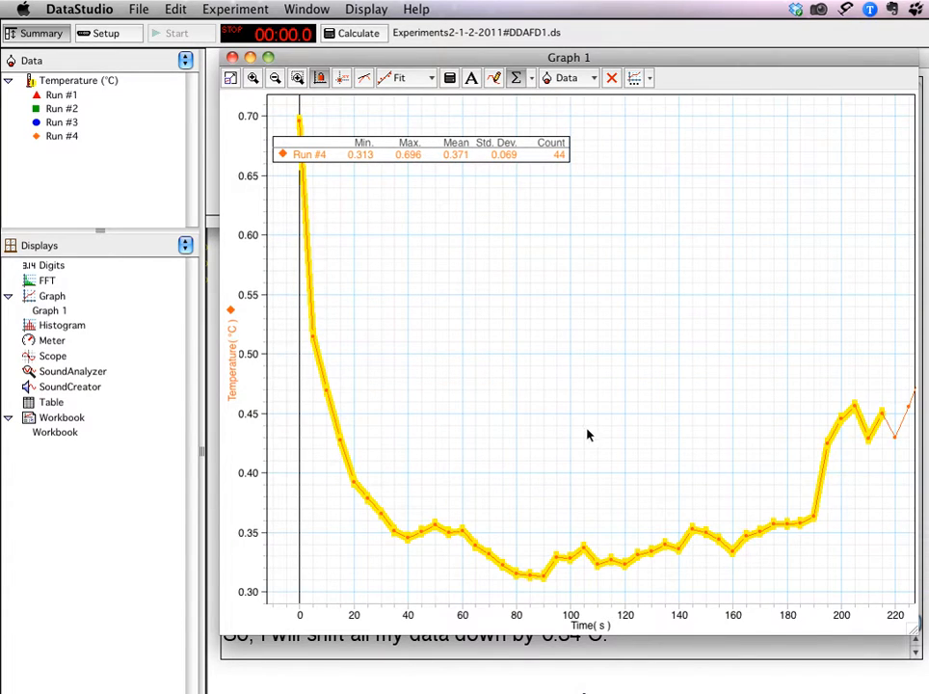
pyautogui.click(540, 467)
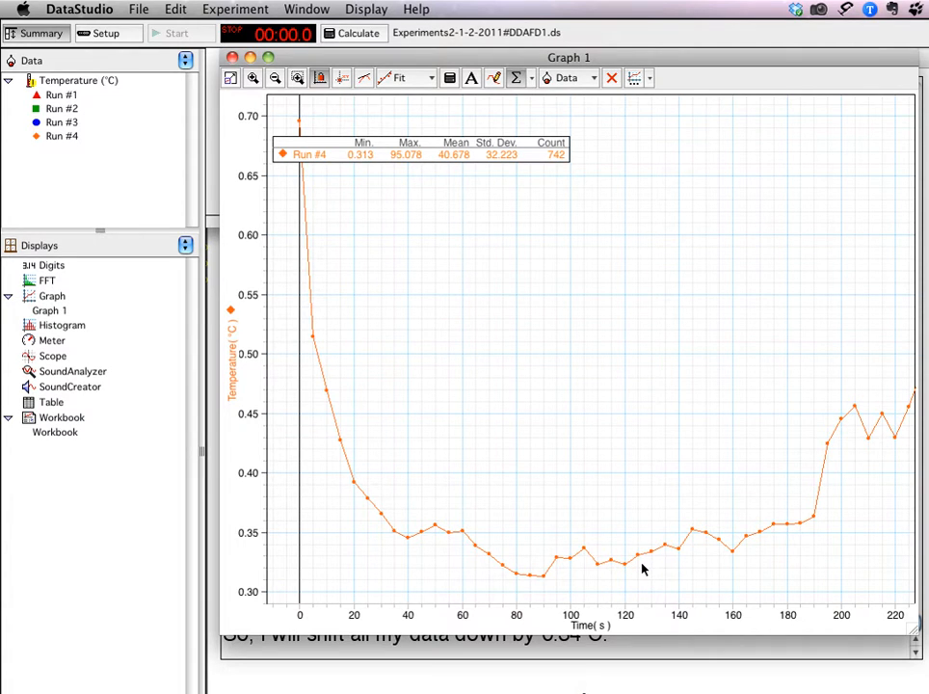
# Glance at the Workbook notes and return to Graph 1, scaled to fit all of Run #4
pyautogui.click(441, 663)
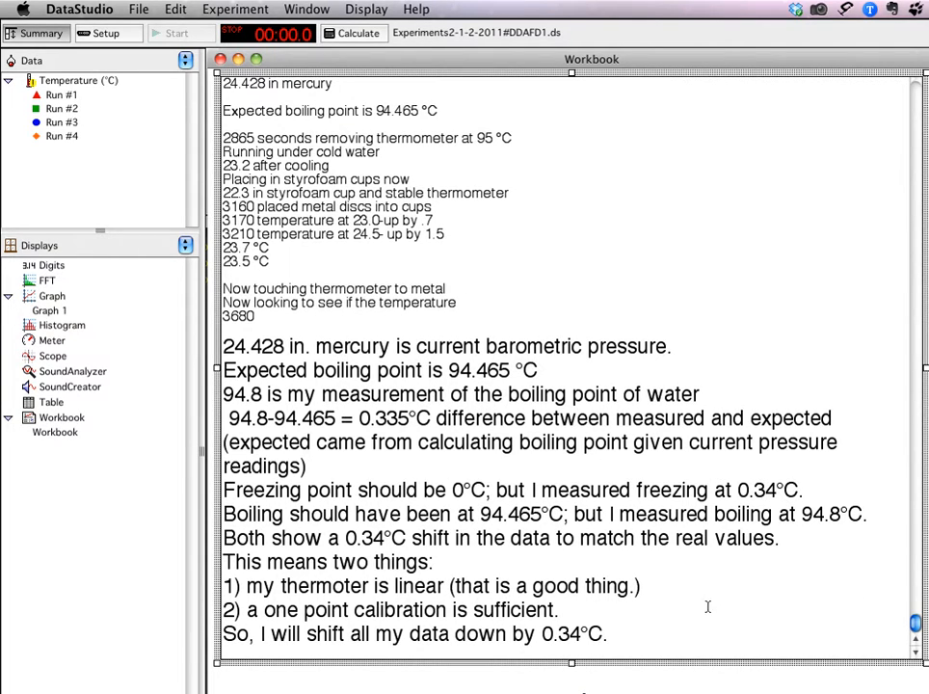
pyautogui.doubleClick(42, 314)
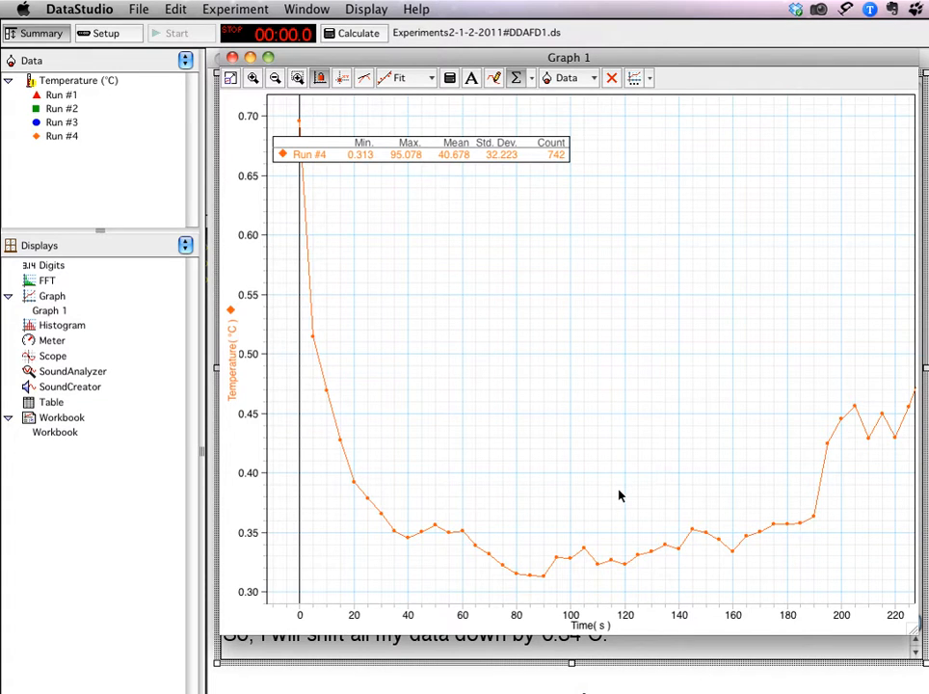
pyautogui.click(230, 80)
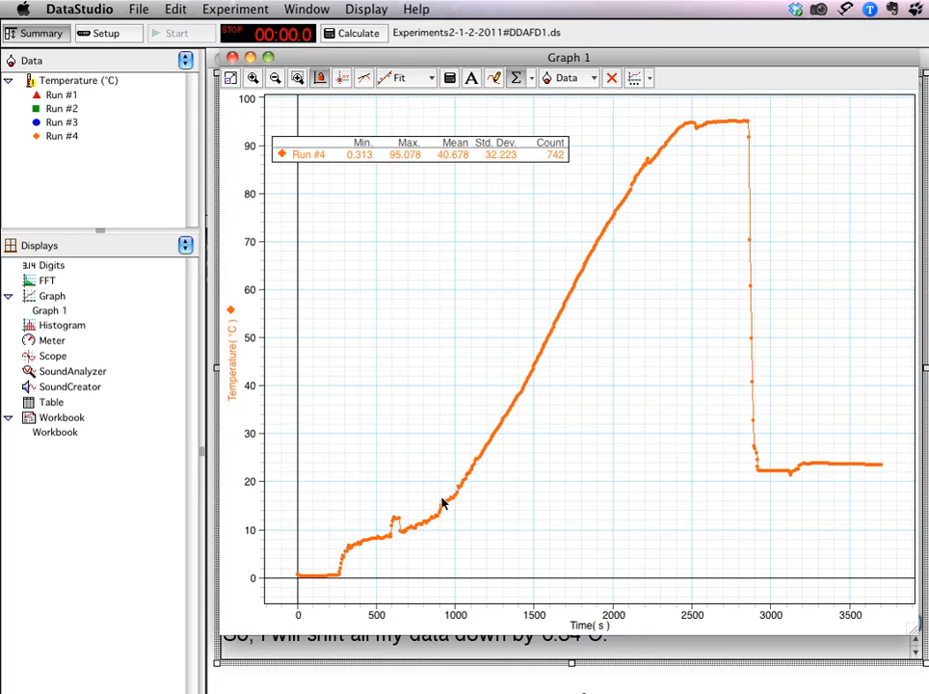
# Review the Workbook notes on expected and measured boiling points, measured freezing point and data shift, highlighting each value
pyautogui.click(468, 674)
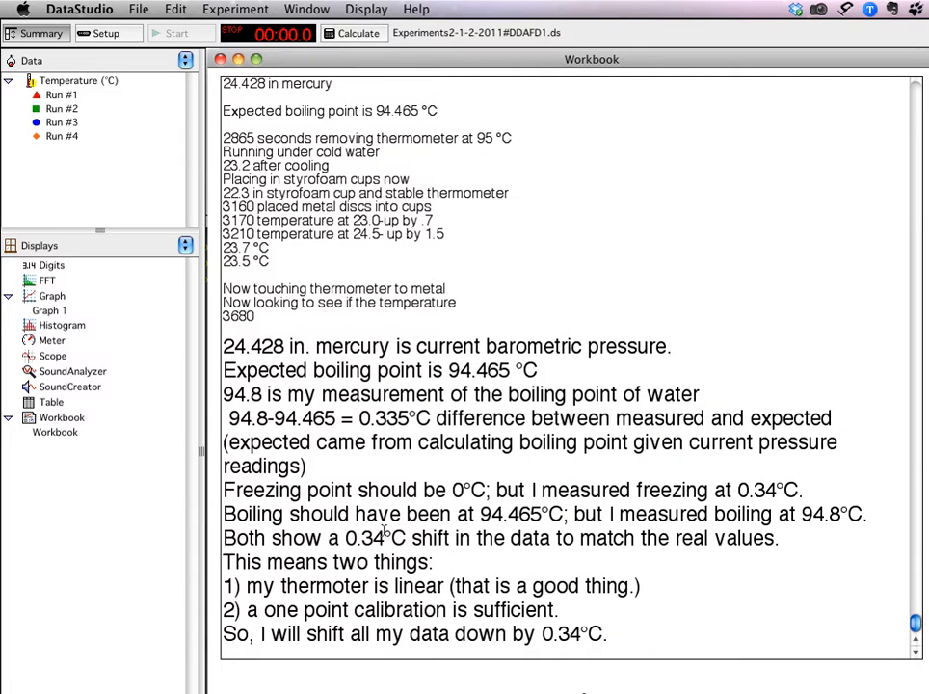
pyautogui.doubleClick(510, 514)
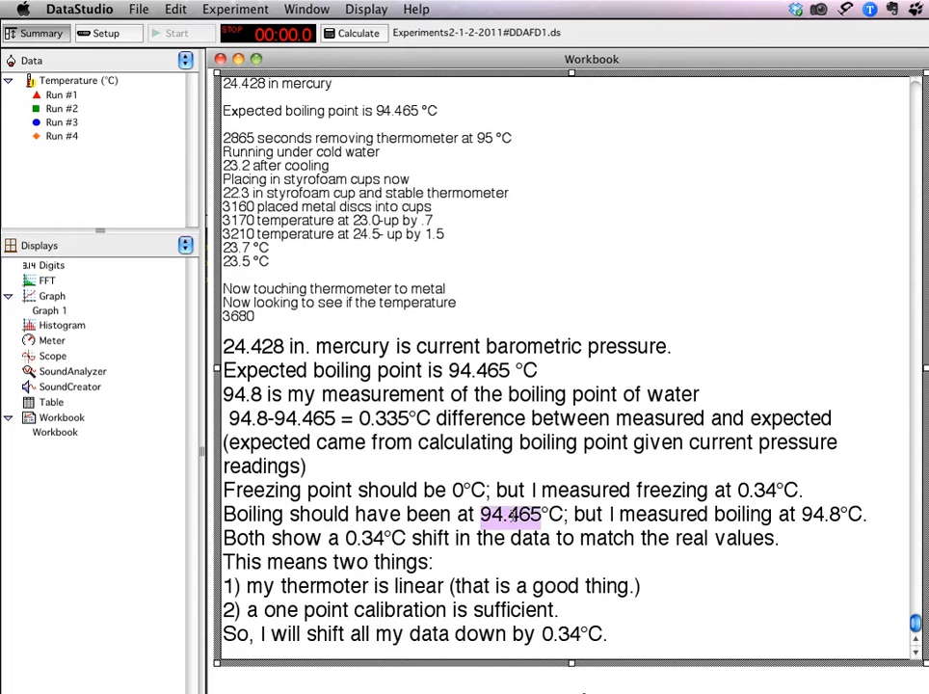
pyautogui.doubleClick(829, 514)
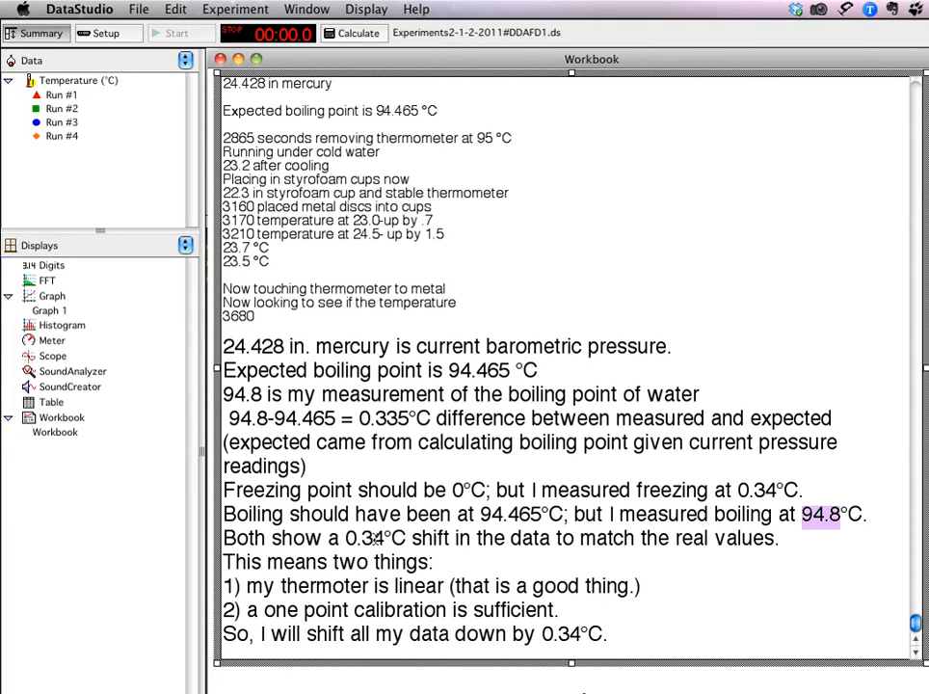
pyautogui.doubleClick(374, 538)
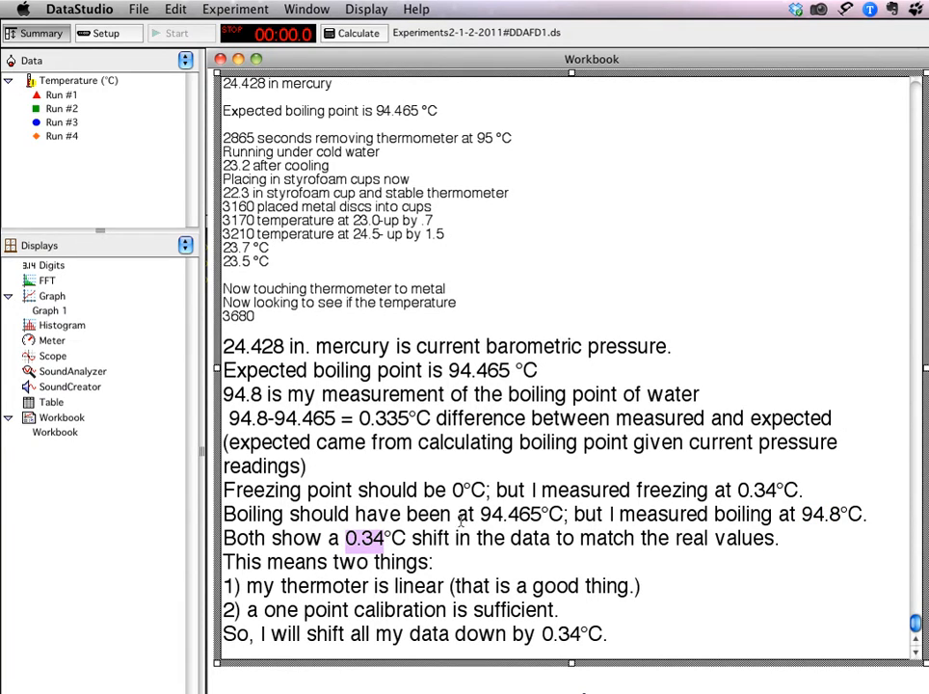
pyautogui.doubleClick(760, 491)
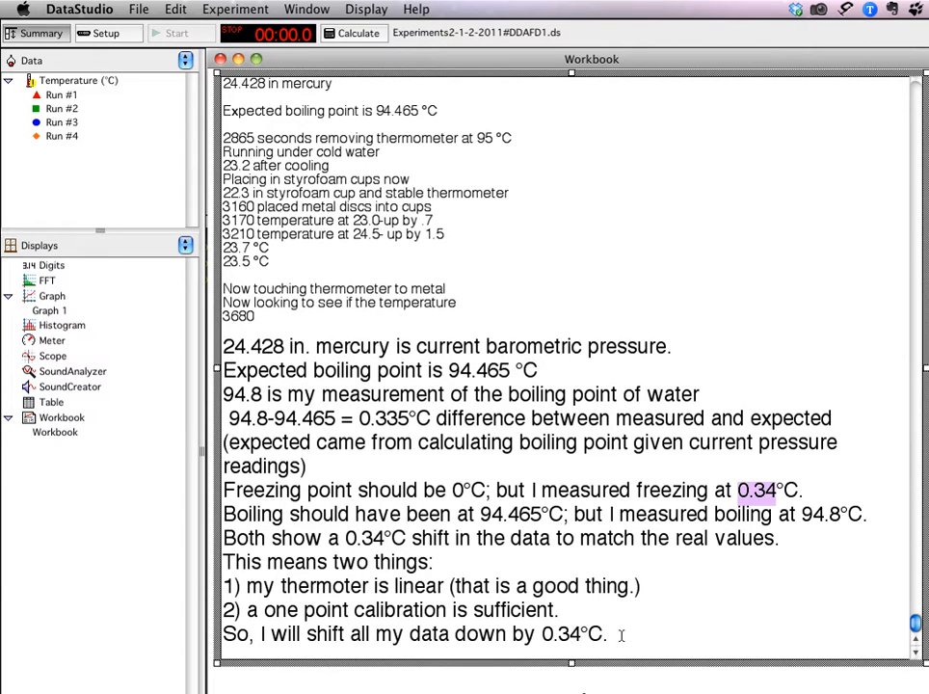
pyautogui.click(616, 636)
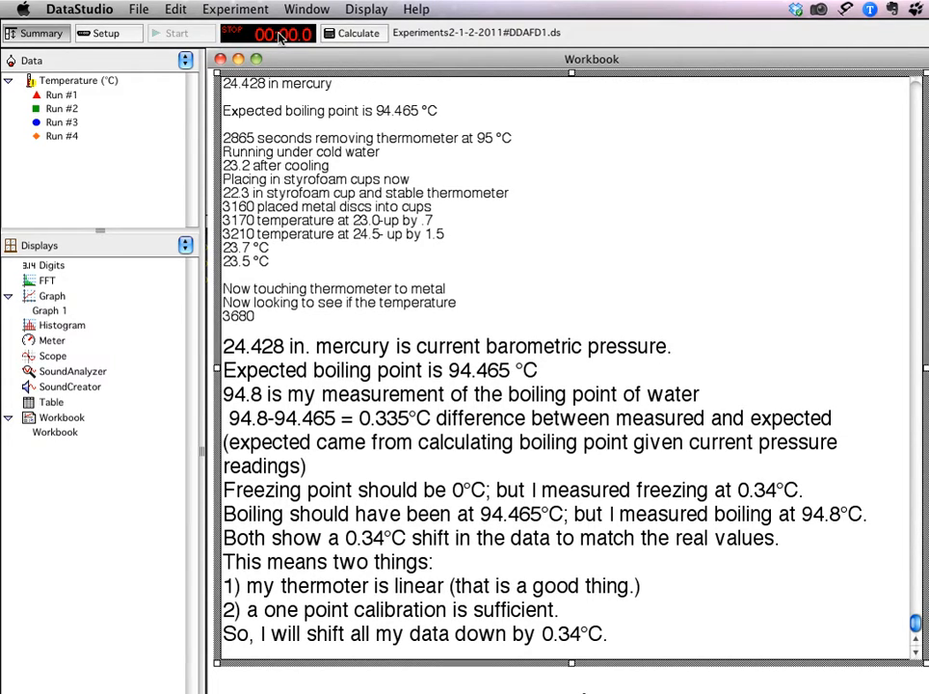
# Create a new calculation with the equation TempShift = temp - 0.34 and accept it
pyautogui.click(355, 35)
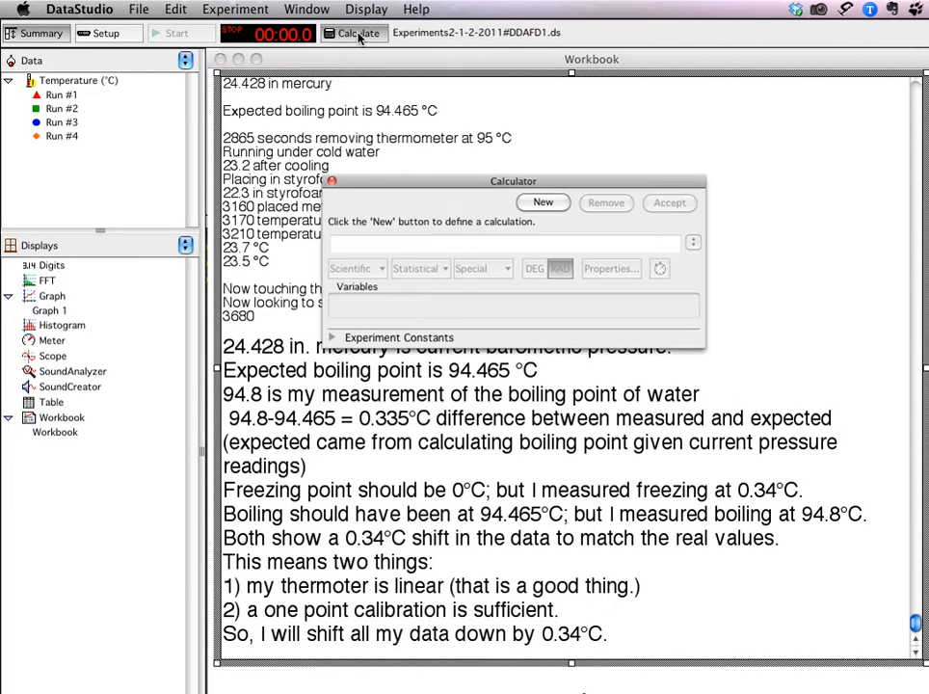
pyautogui.click(544, 203)
pyautogui.write('Tem')
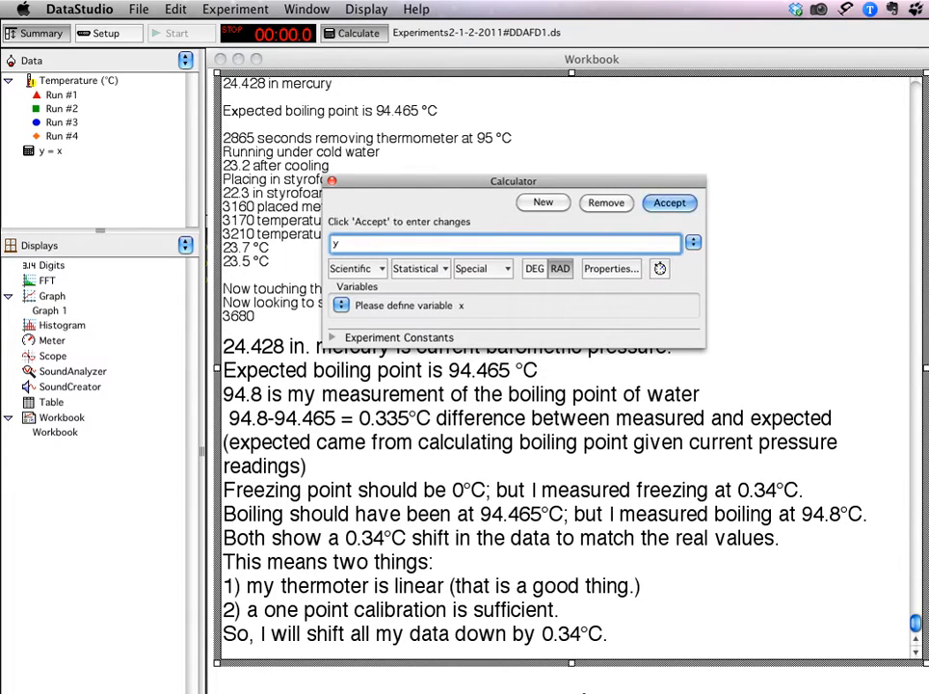
pyautogui.write('pShift=')
pyautogui.press('BackSpace')
pyautogui.write('= temp - 0.34')
pyautogui.press('Return')
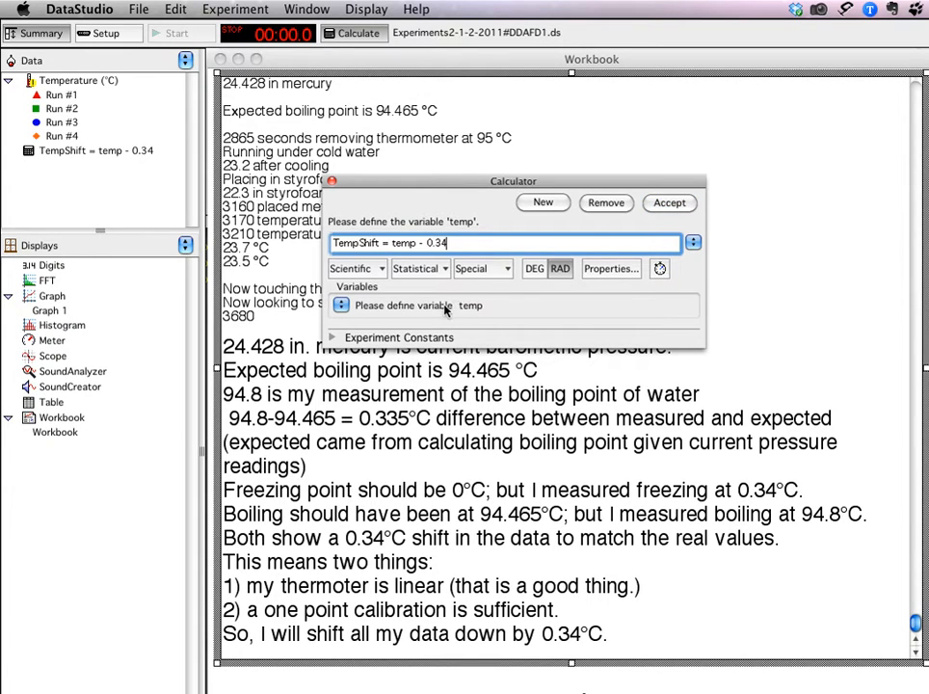
pyautogui.click(66, 83)
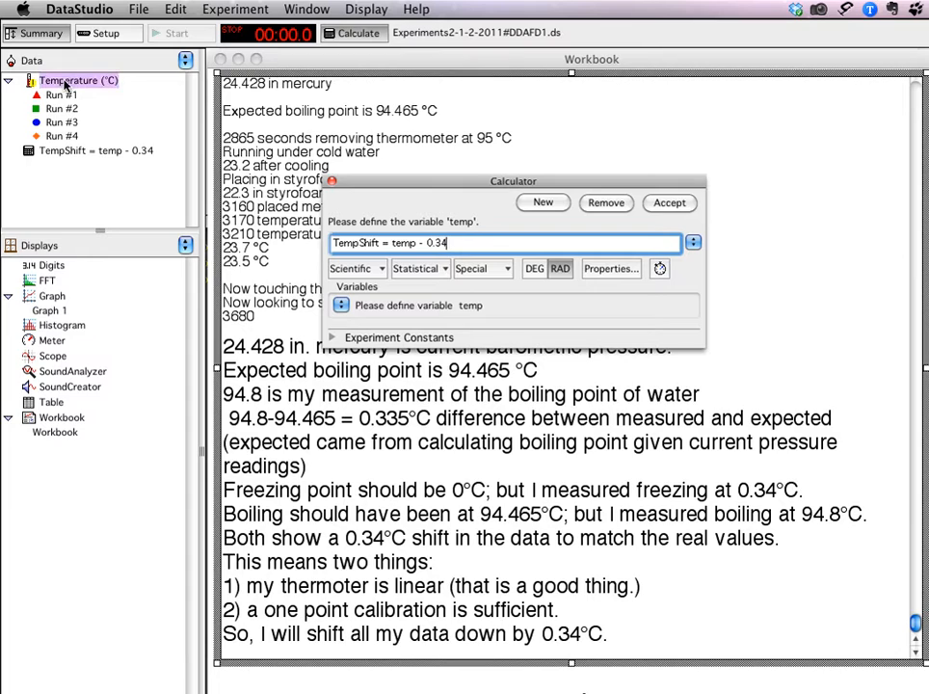
pyautogui.moveTo(66, 85); pyautogui.dragTo(408, 311)
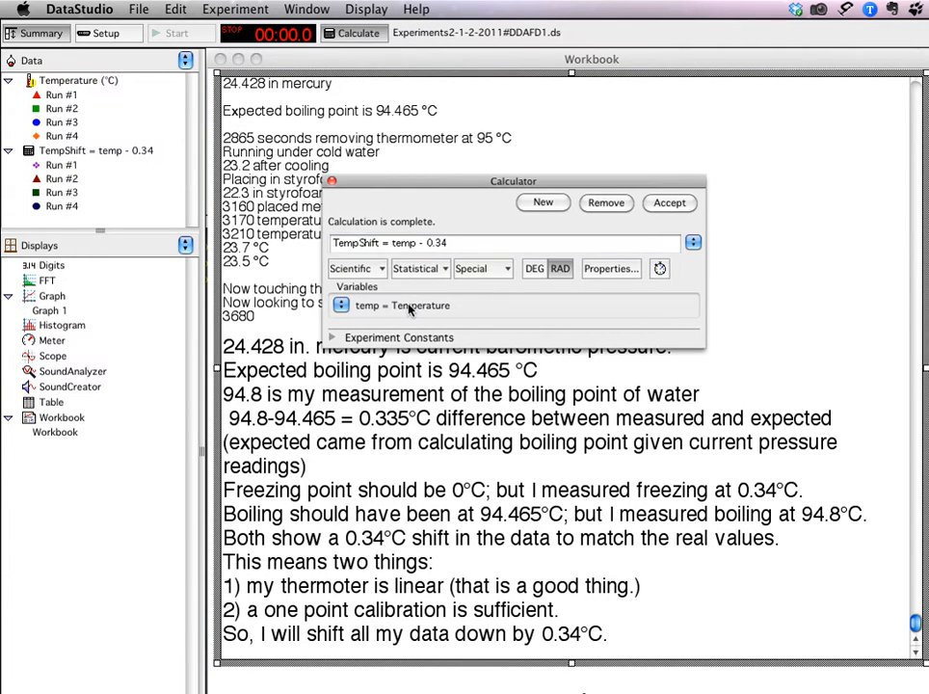
pyautogui.click(342, 305)
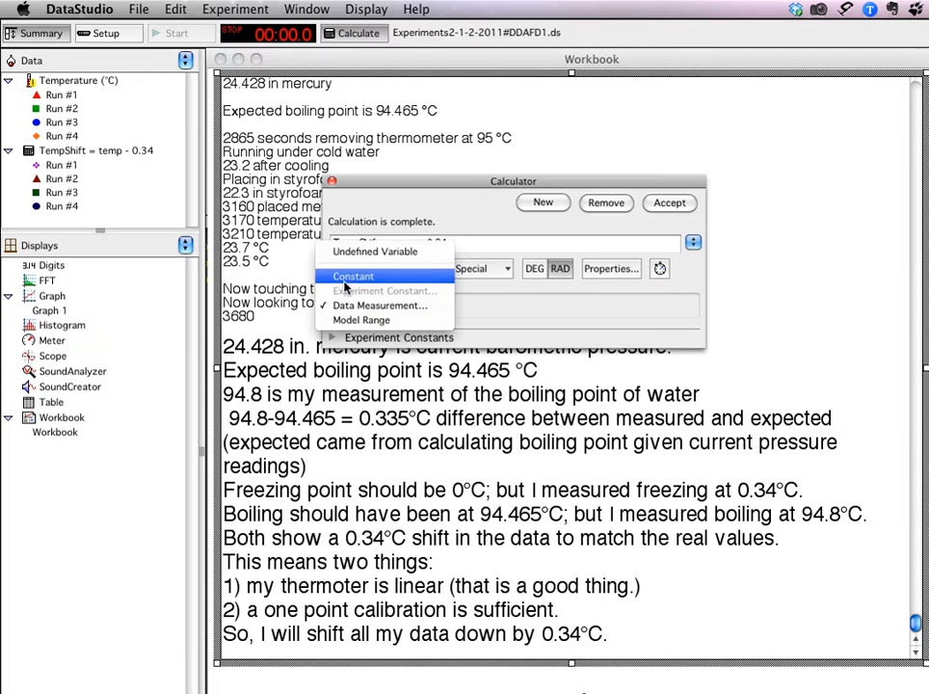
pyautogui.click(356, 251)
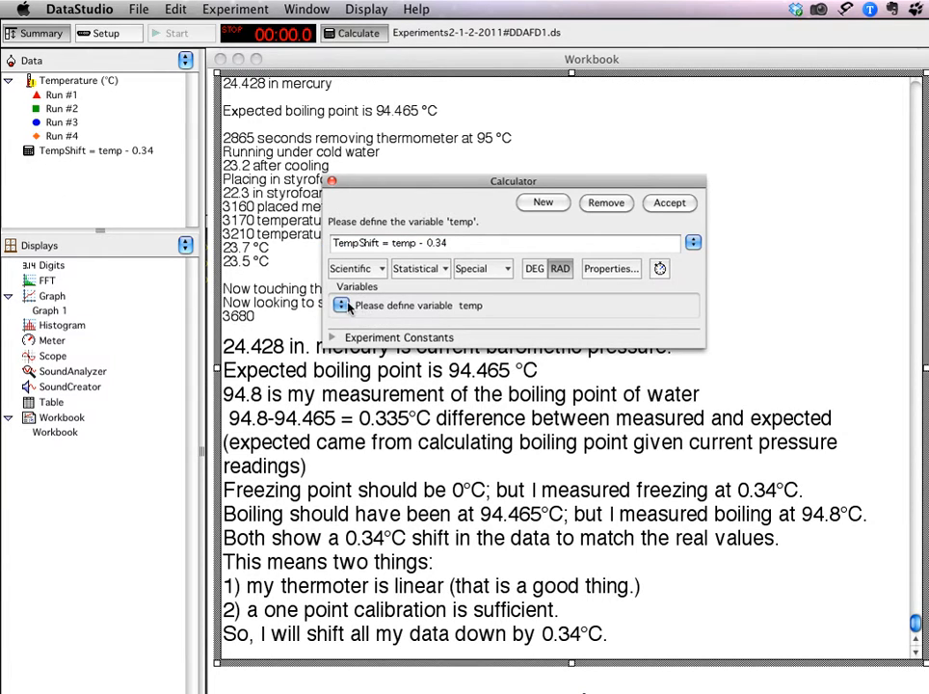
# Define the variable temp as a data measurement using the Temperature (°C) data
pyautogui.click(345, 305)
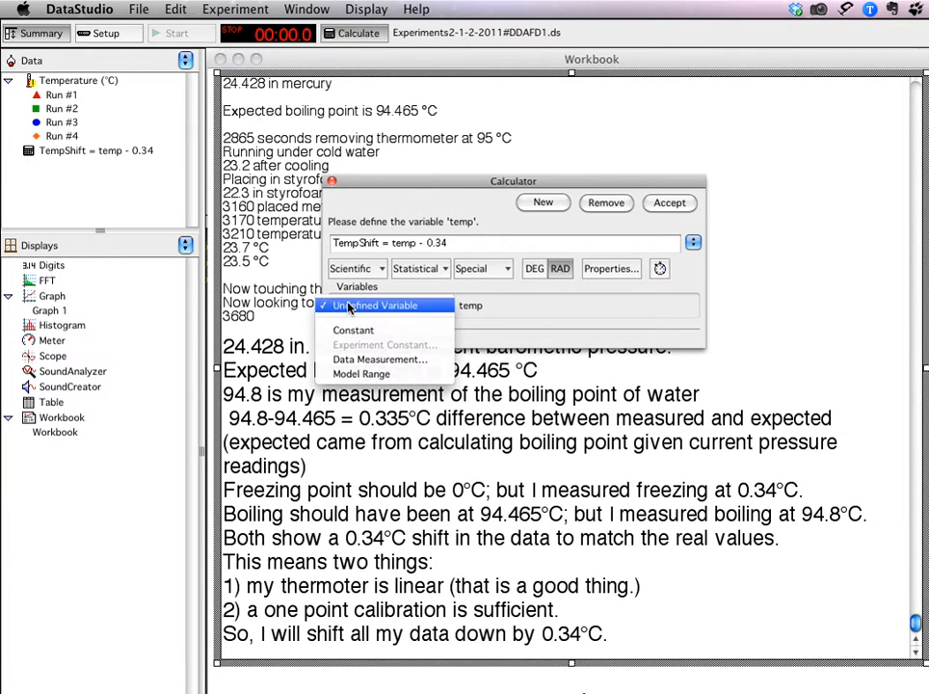
pyautogui.click(366, 360)
pyautogui.click(659, 207)
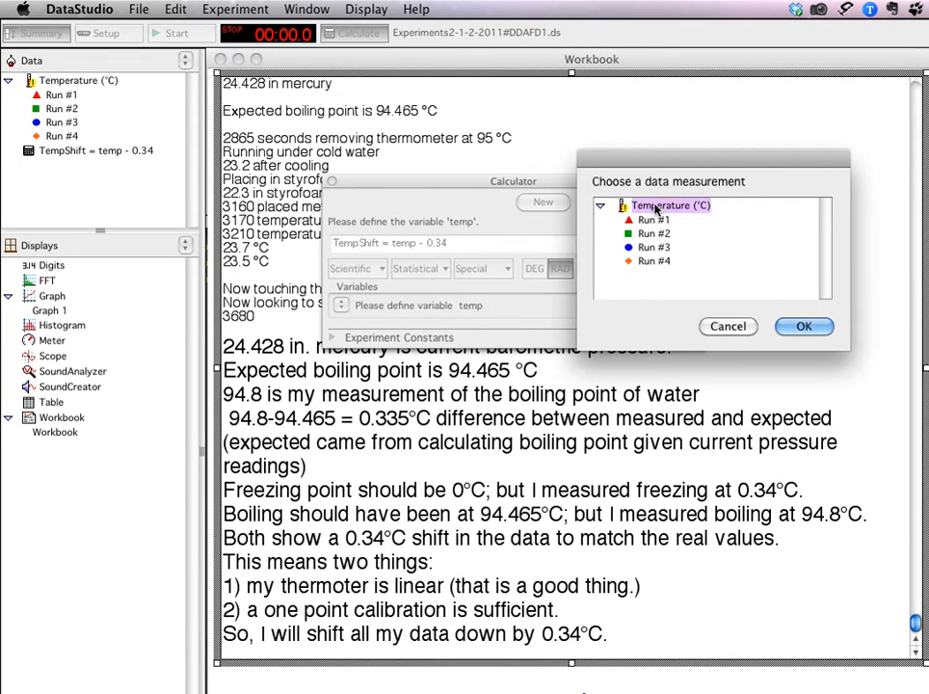
pyautogui.click(801, 327)
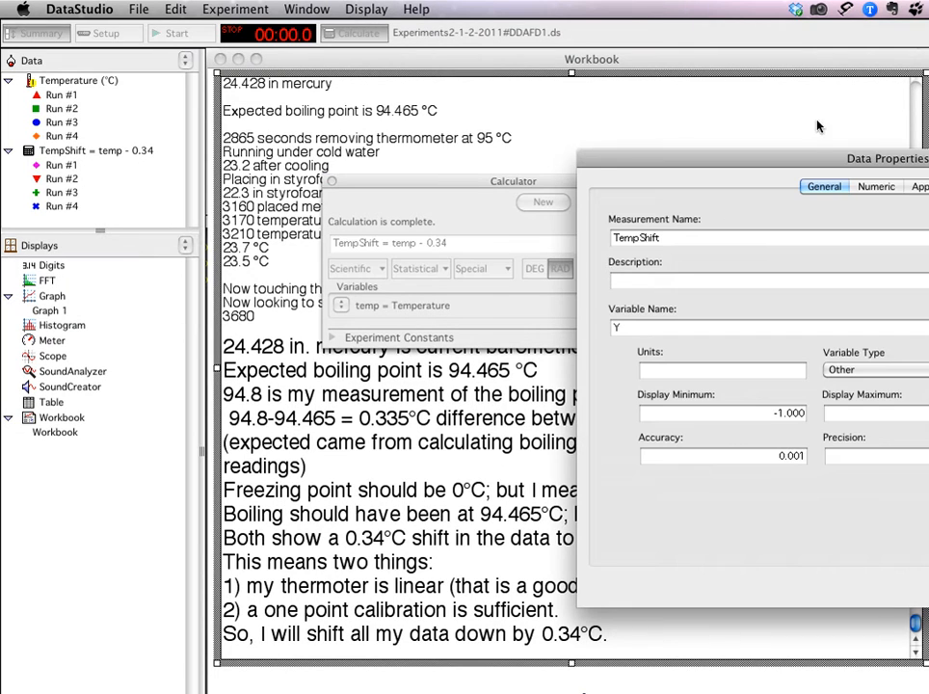
# Set the TempShift data's variable name to Temperature Shift and its units to °C, and close the Calculator
pyautogui.moveTo(737, 161); pyautogui.dragTo(411, 150)
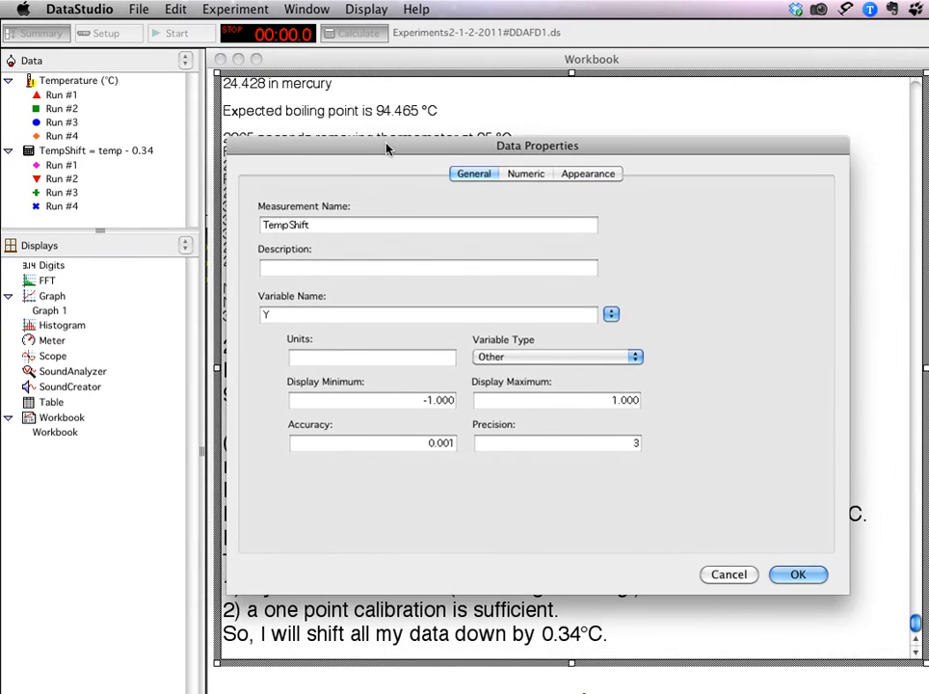
pyautogui.moveTo(283, 321); pyautogui.dragTo(251, 318)
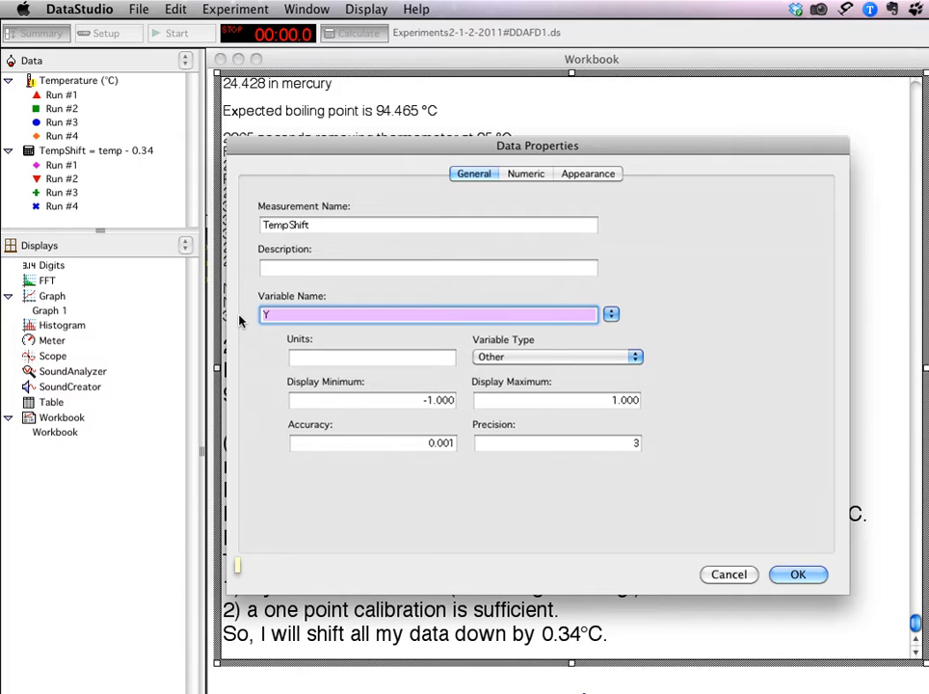
pyautogui.write('Temp')
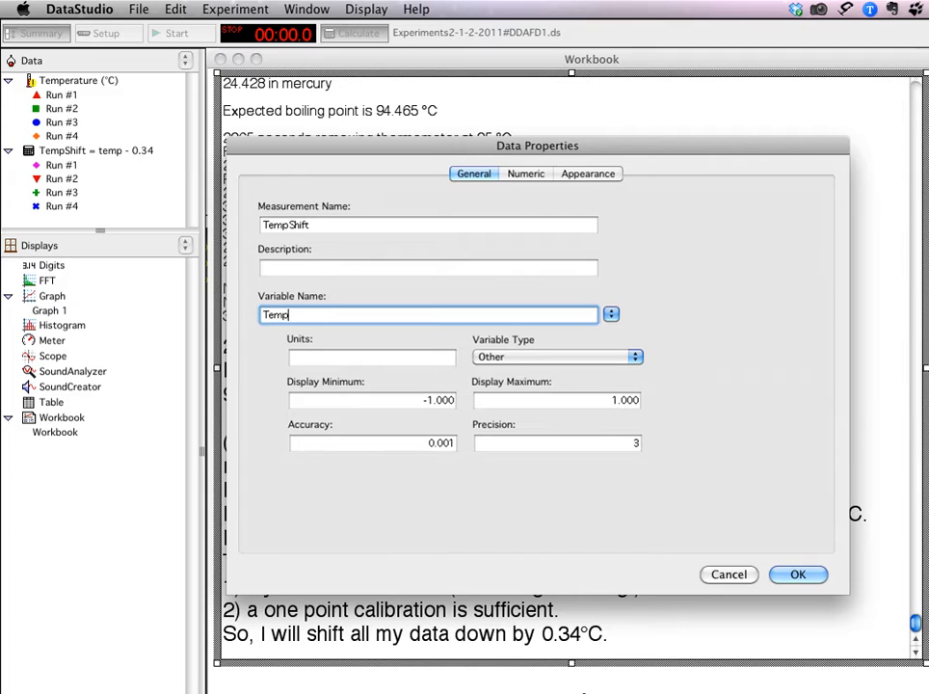
pyautogui.write('erature Shift')
pyautogui.press('Tab')
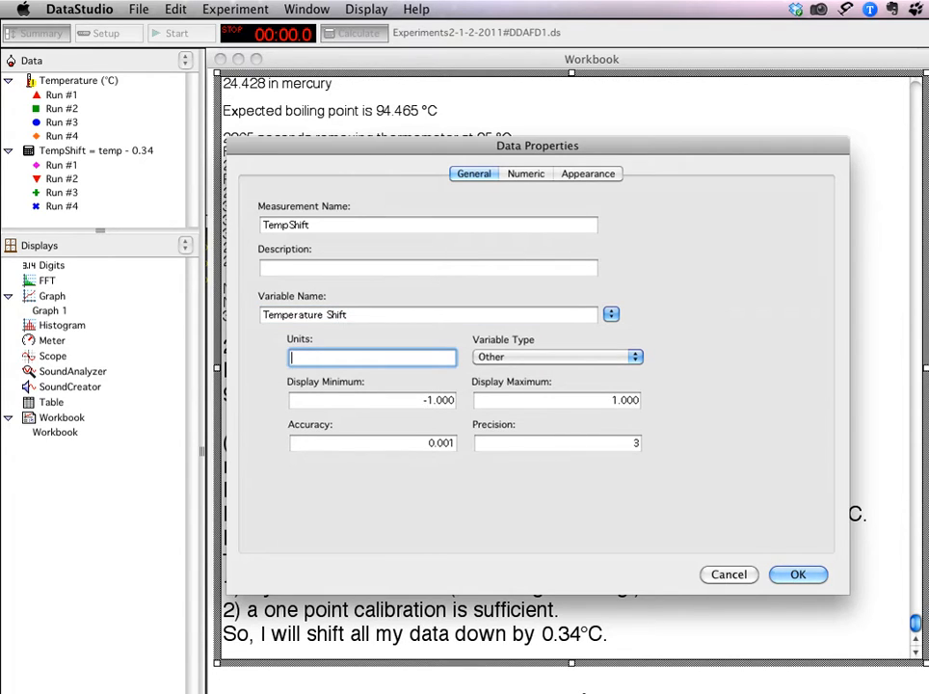
pyautogui.write('°C')
pyautogui.click(801, 574)
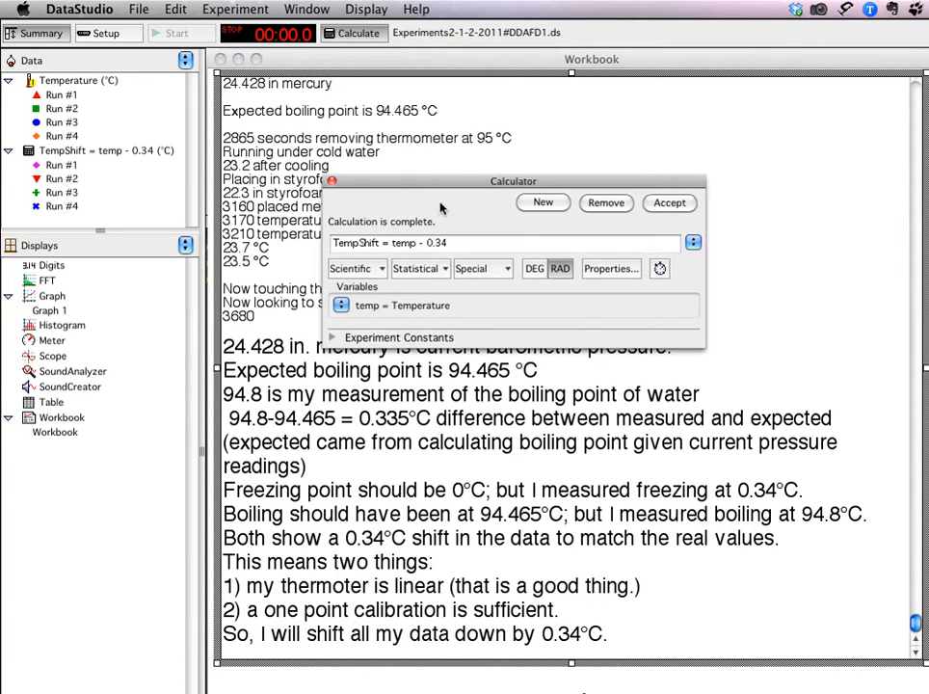
pyautogui.click(331, 182)
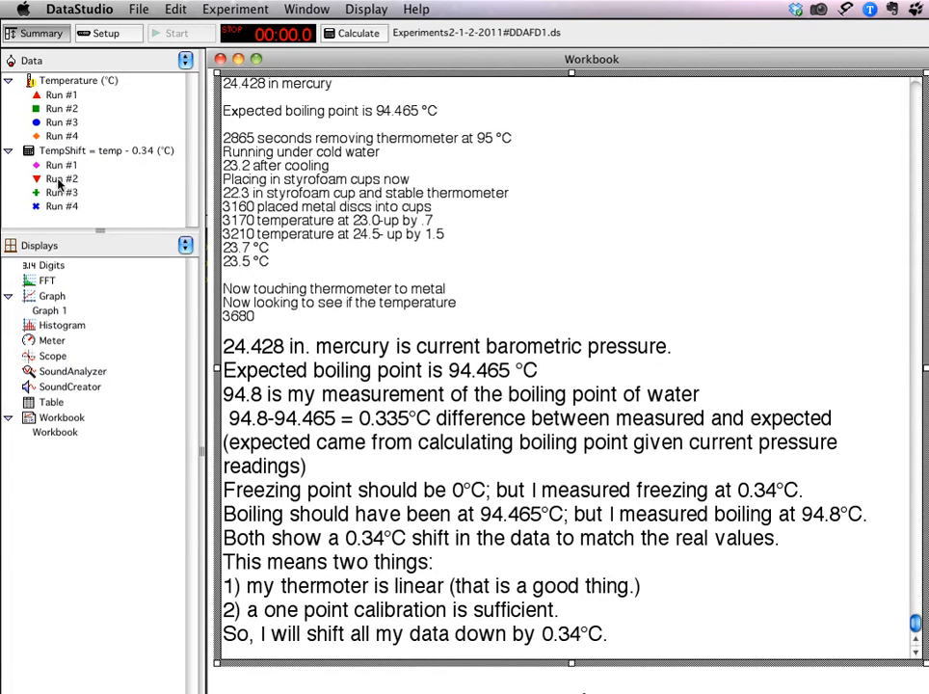
# Add TempShift Run #4 to Graph 1 and compare it with the original curve over the first 300 s
pyautogui.doubleClick(53, 309)
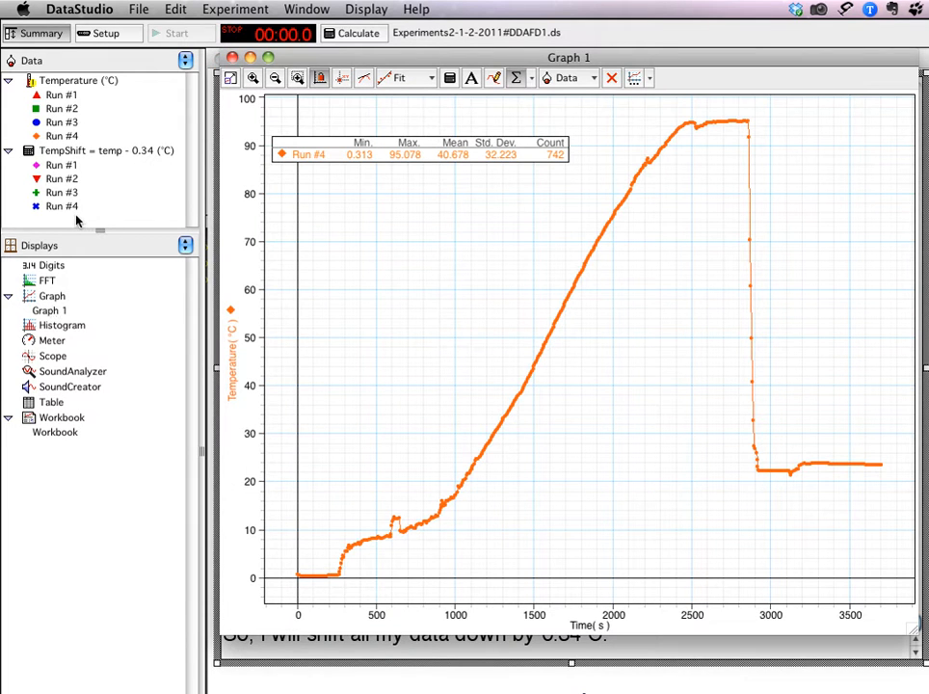
pyautogui.moveTo(59, 206); pyautogui.dragTo(391, 263)
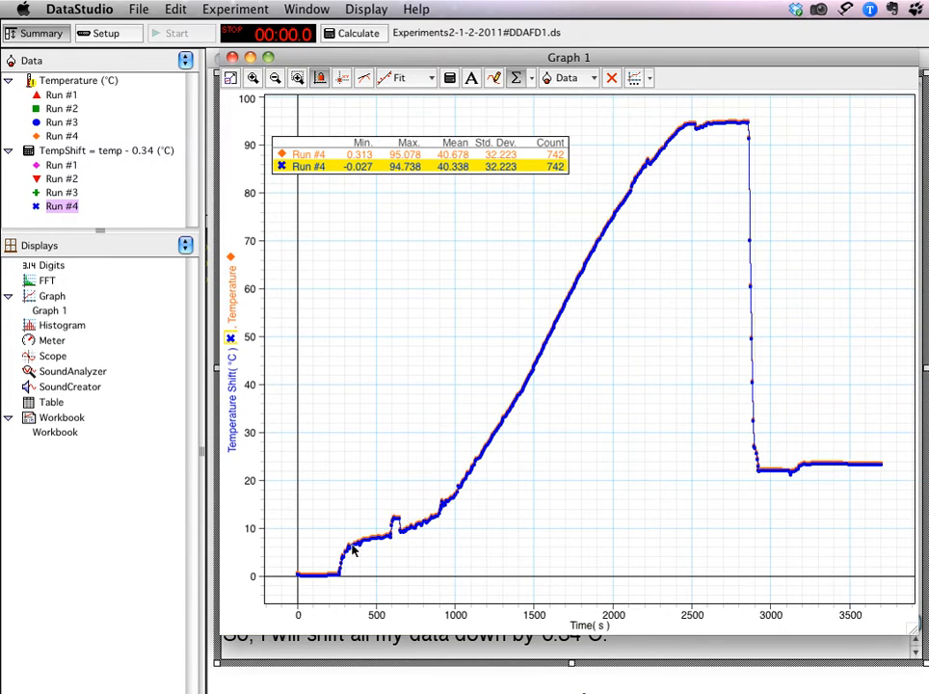
pyautogui.moveTo(362, 557); pyautogui.dragTo(283, 589)
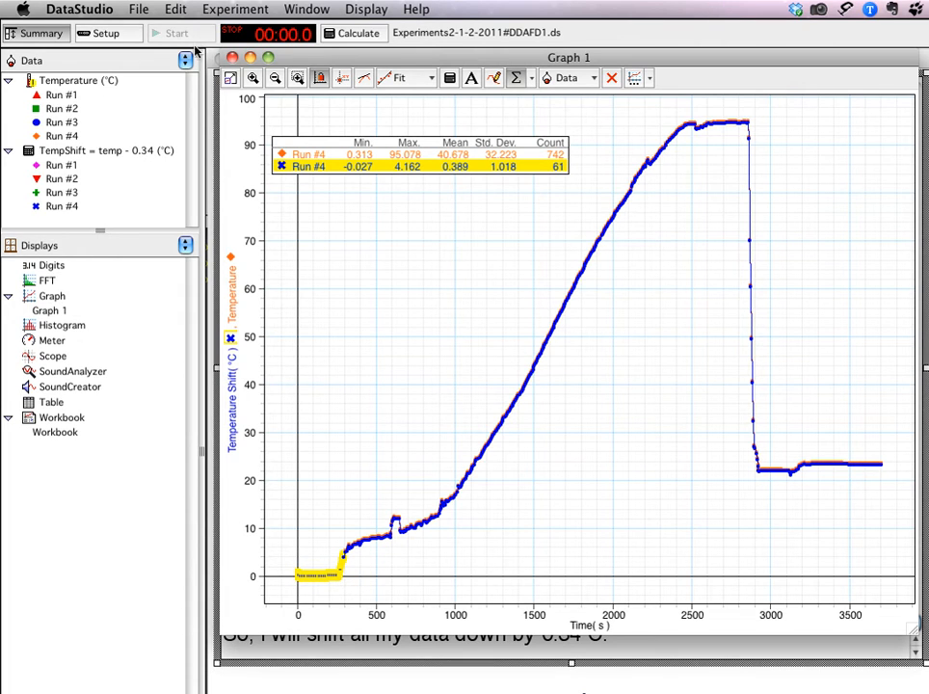
pyautogui.click(232, 79)
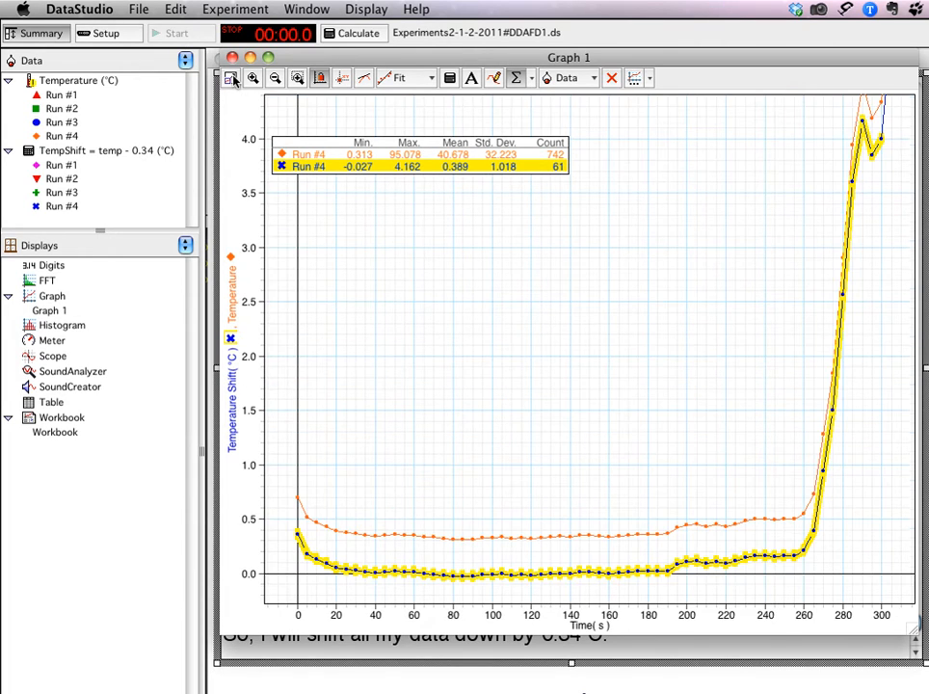
pyautogui.click(506, 404)
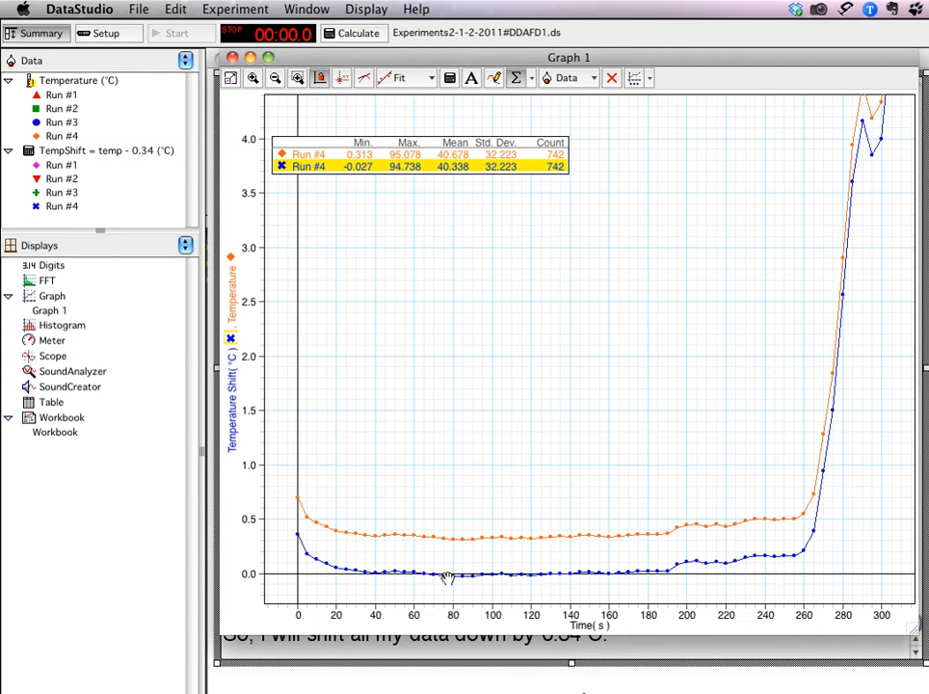
# Show the measurement names in Graph 1's legend through the graph settings and accept the change
pyautogui.doubleClick(465, 286)
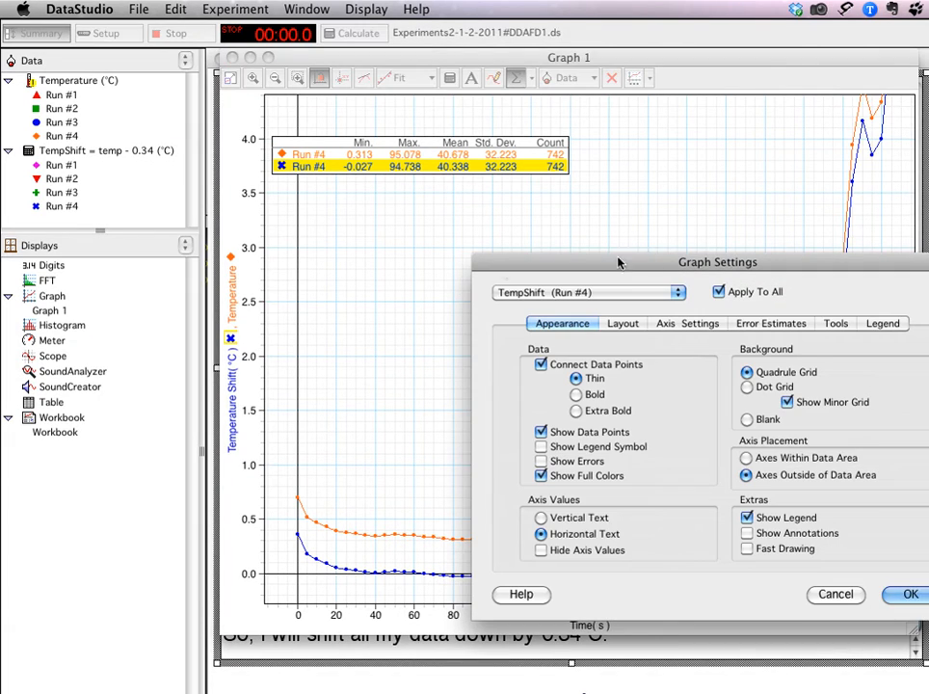
pyautogui.moveTo(664, 265); pyautogui.dragTo(536, 206)
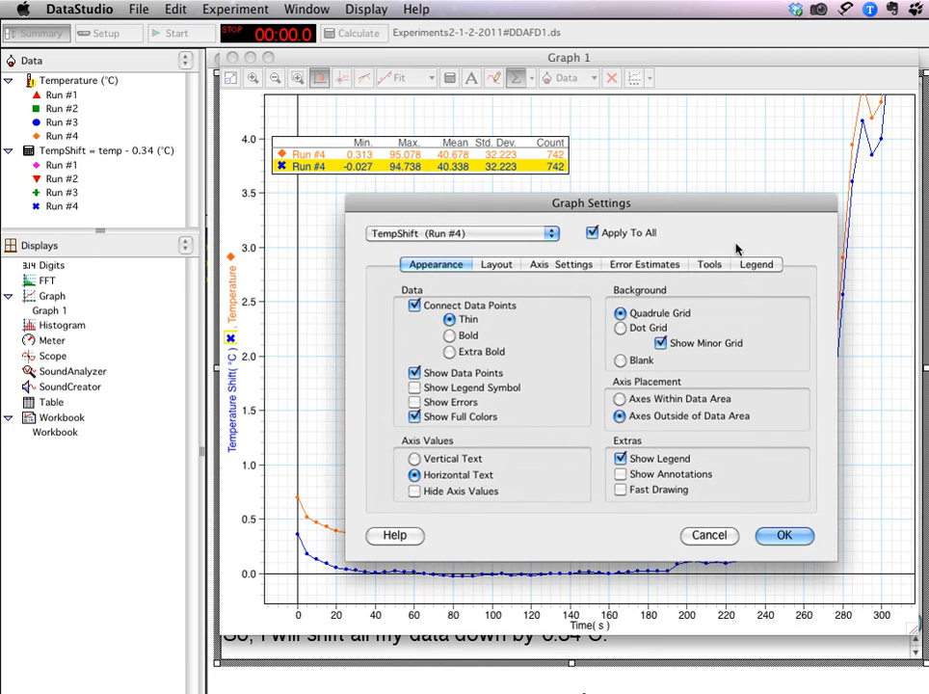
pyautogui.click(759, 266)
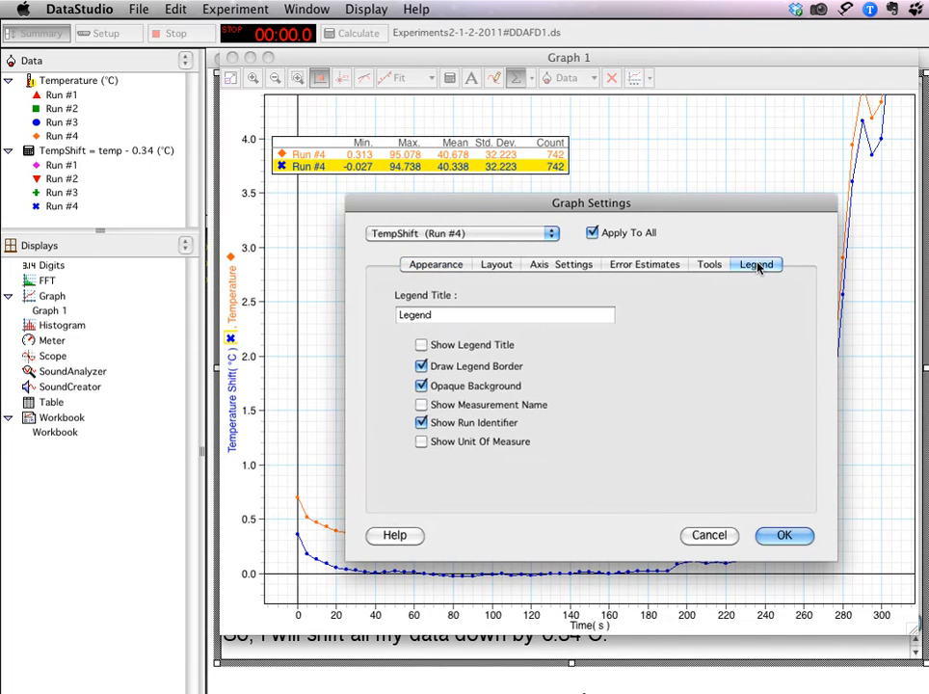
pyautogui.click(424, 405)
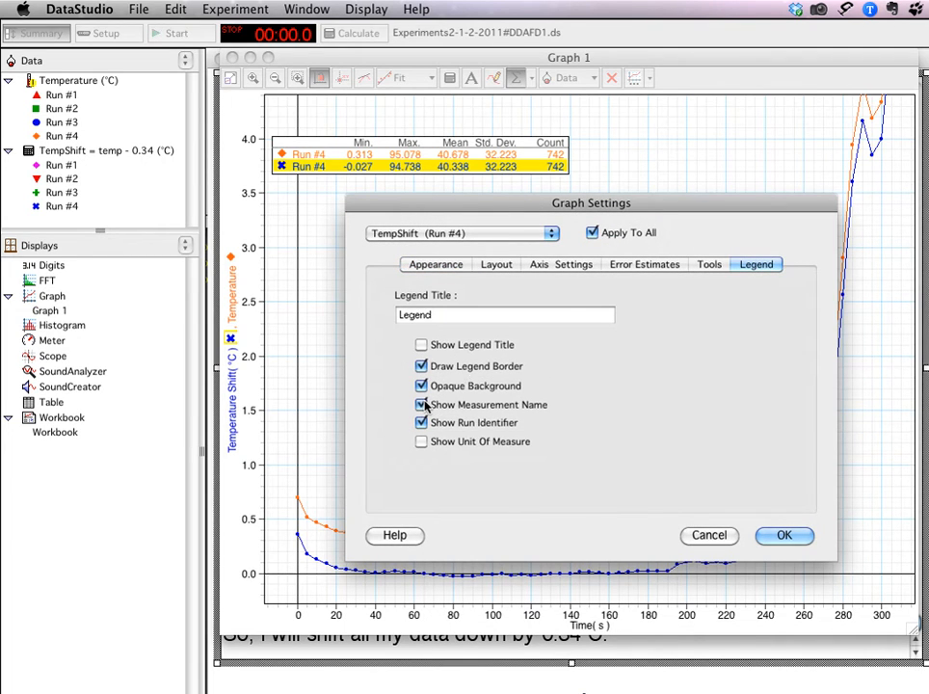
pyautogui.click(786, 536)
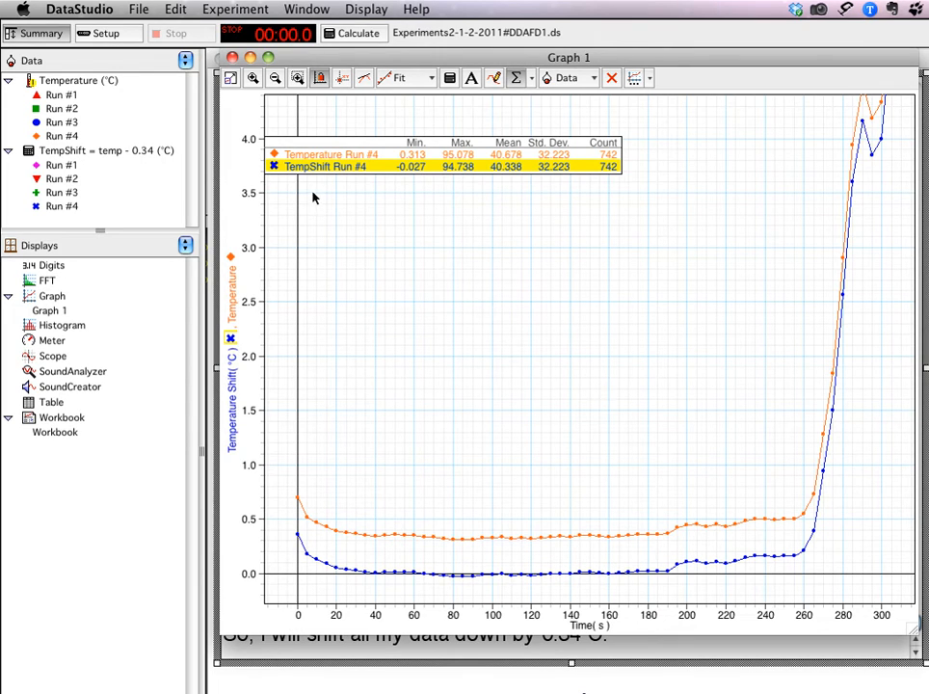
# Fit all data in Graph 1, and compare both Run #4 curves over the boiling section from about 2300 to 2850 s
pyautogui.click(231, 78)
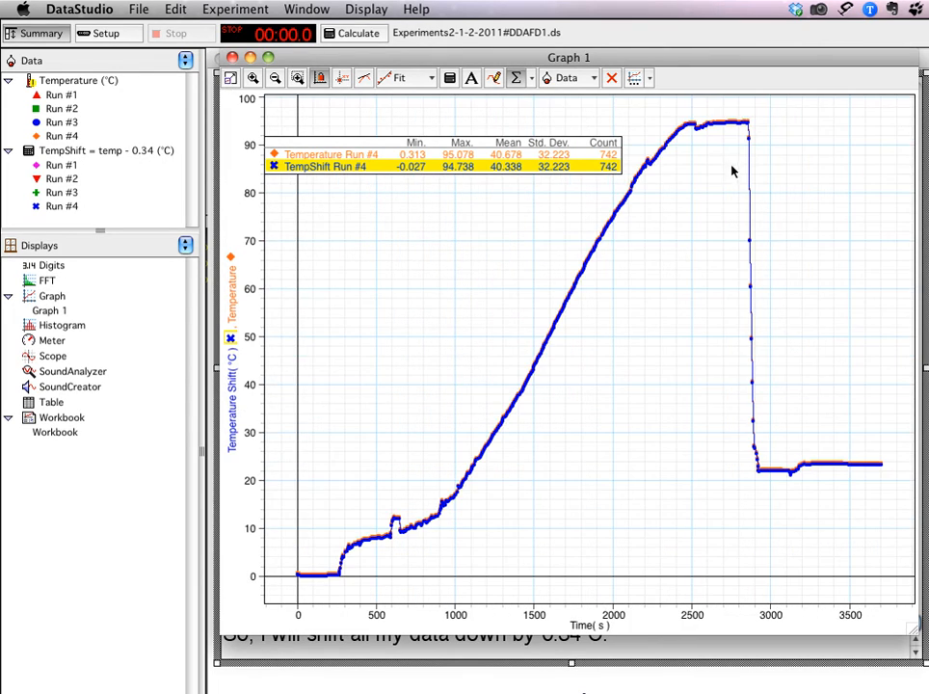
pyautogui.moveTo(659, 112); pyautogui.dragTo(771, 187)
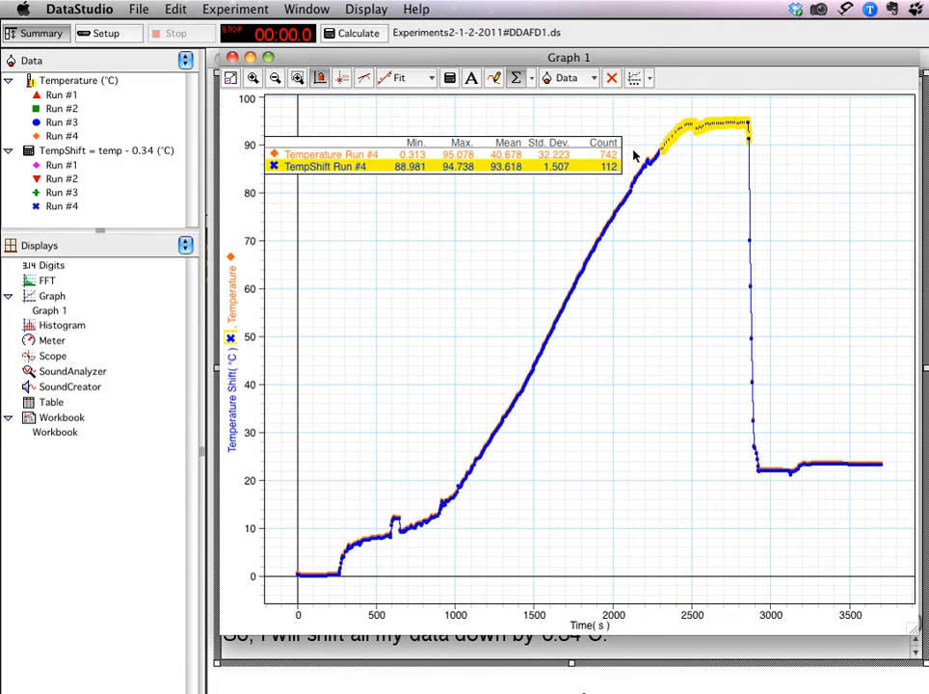
pyautogui.click(230, 78)
pyautogui.click(616, 334)
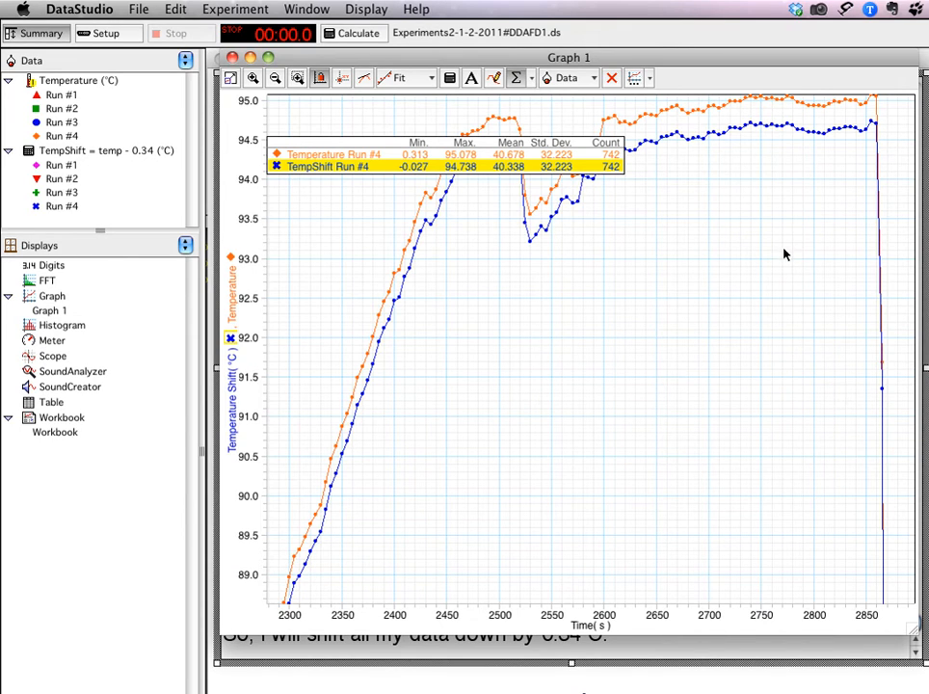
# Scale Graph 1 to the final section from about 2950 to 3650 s and clear the point selection to compare both curves
pyautogui.click(231, 78)
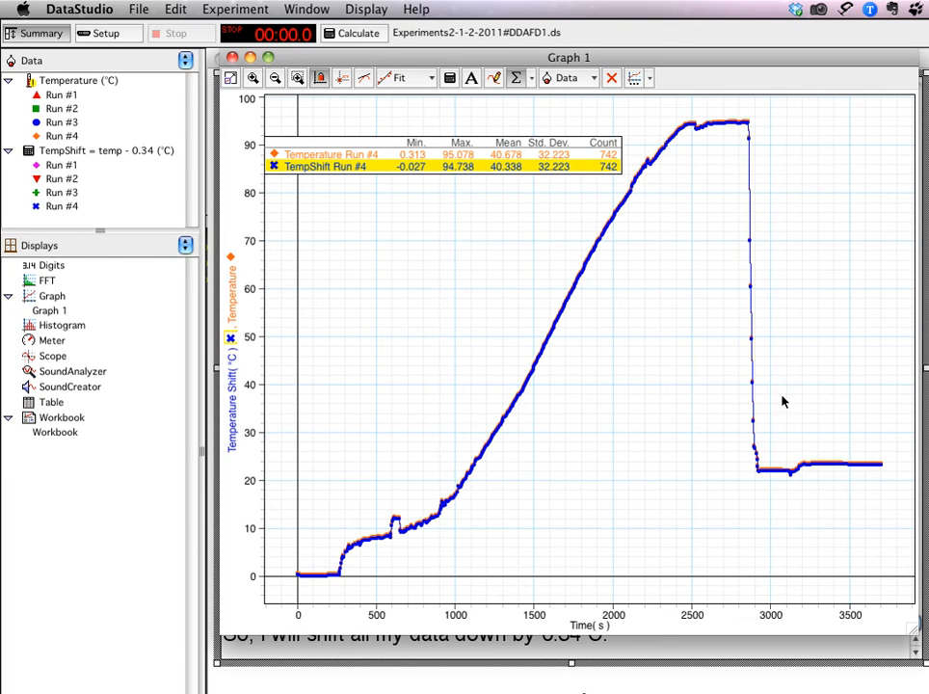
pyautogui.moveTo(762, 501); pyautogui.dragTo(873, 453)
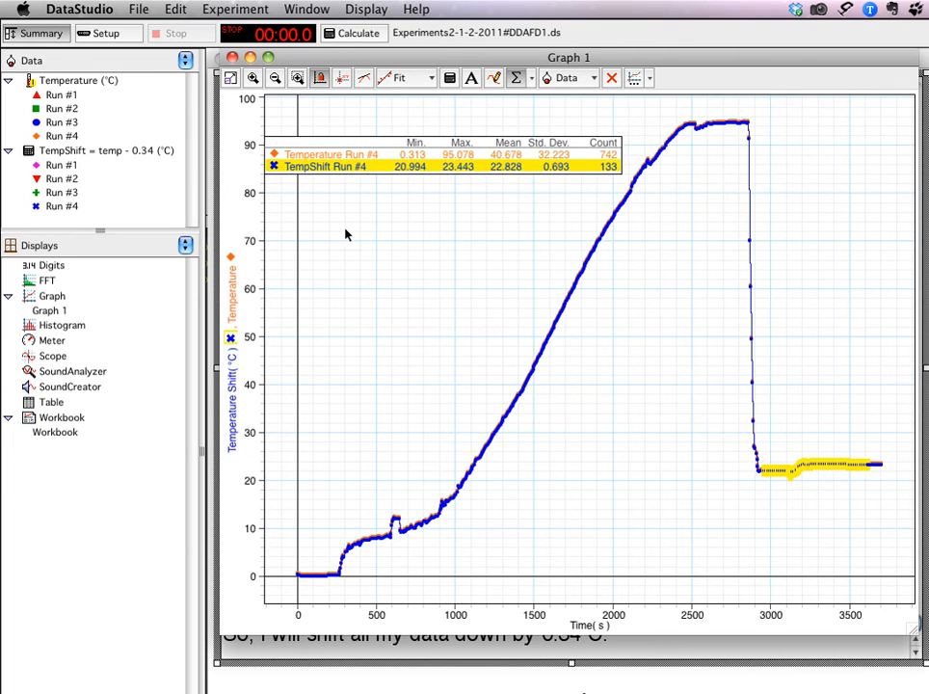
pyautogui.click(230, 77)
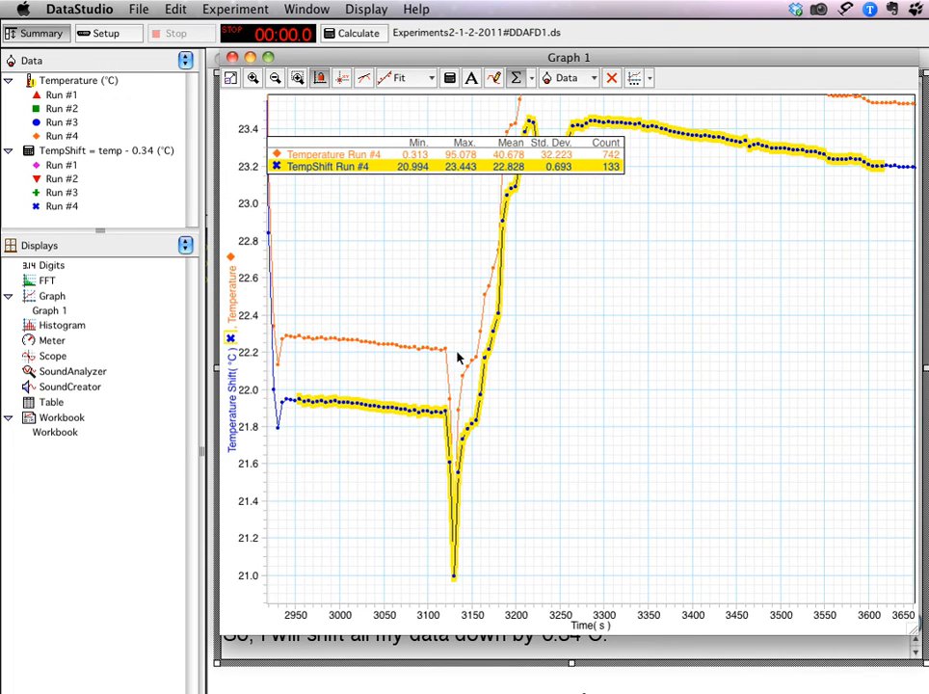
pyautogui.click(629, 358)
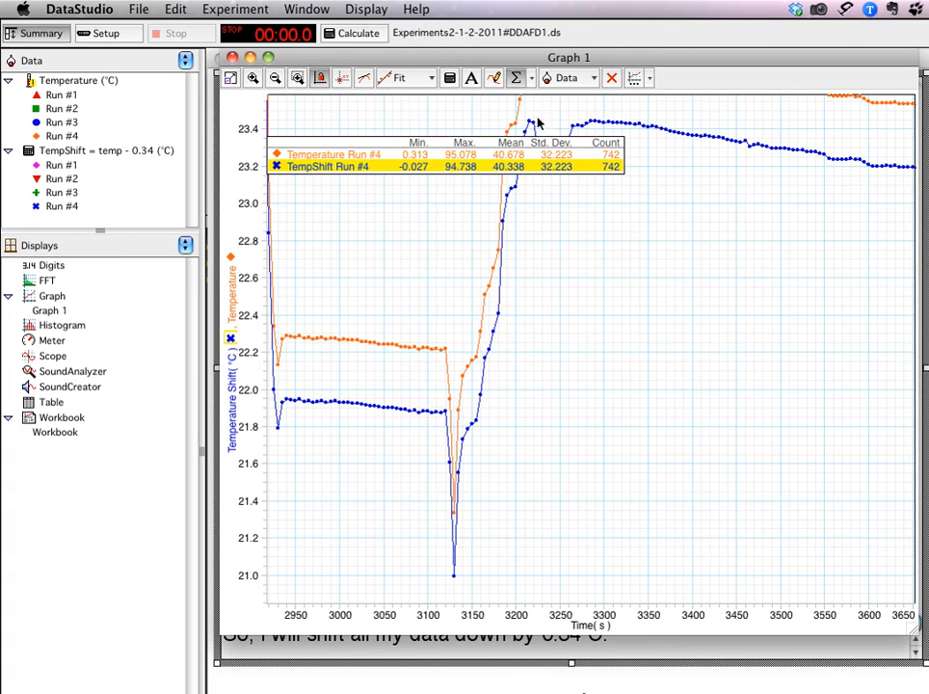
# Set the original Temperature series in Graph 1 to No Data and move the legend down off the upper part of the TempShift curve
pyautogui.click(511, 156)
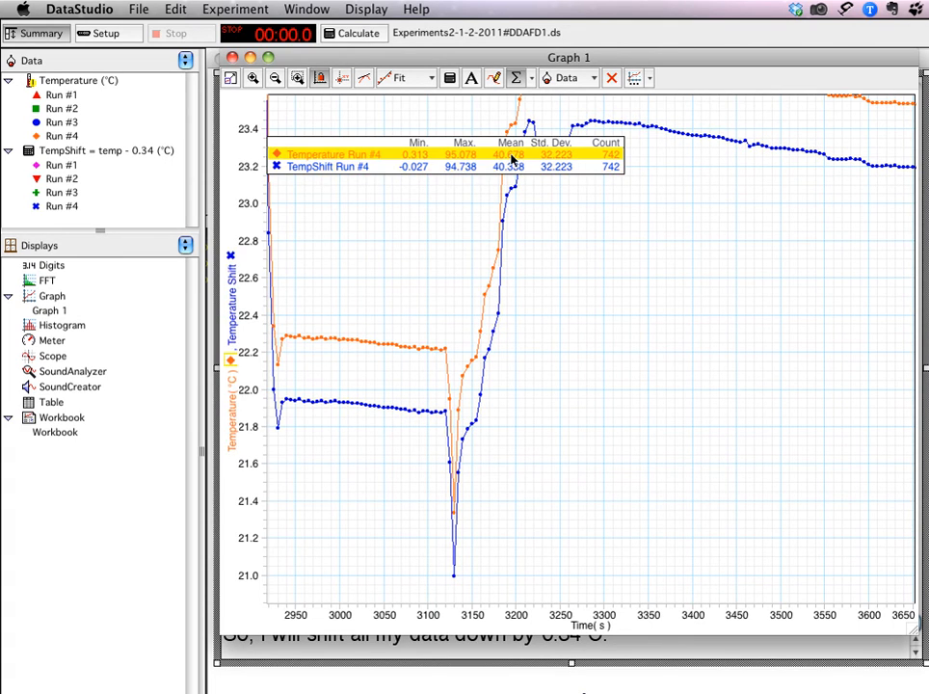
pyautogui.click(573, 78)
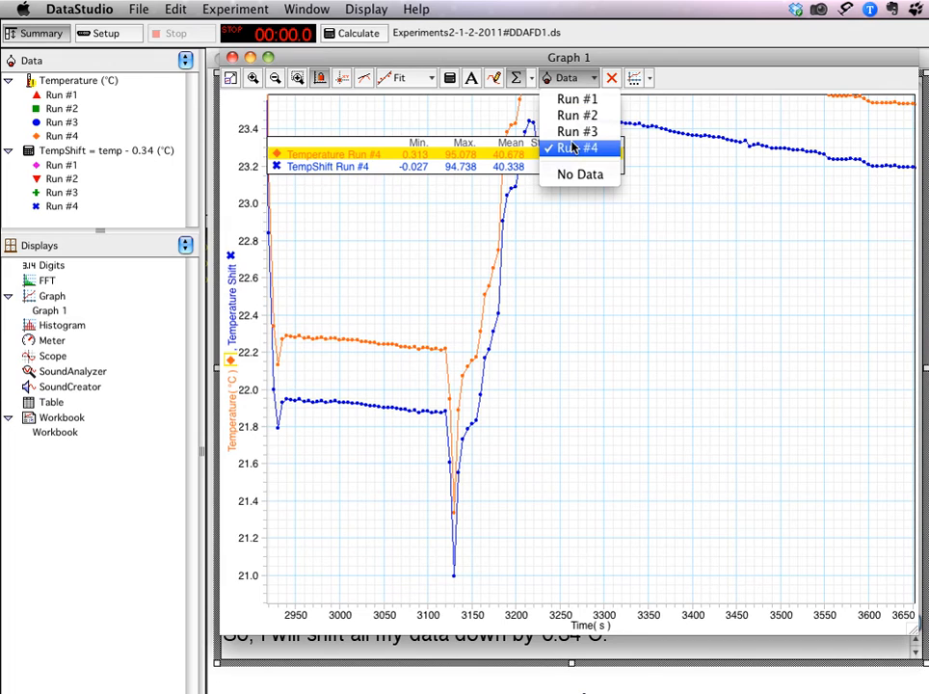
pyautogui.click(581, 174)
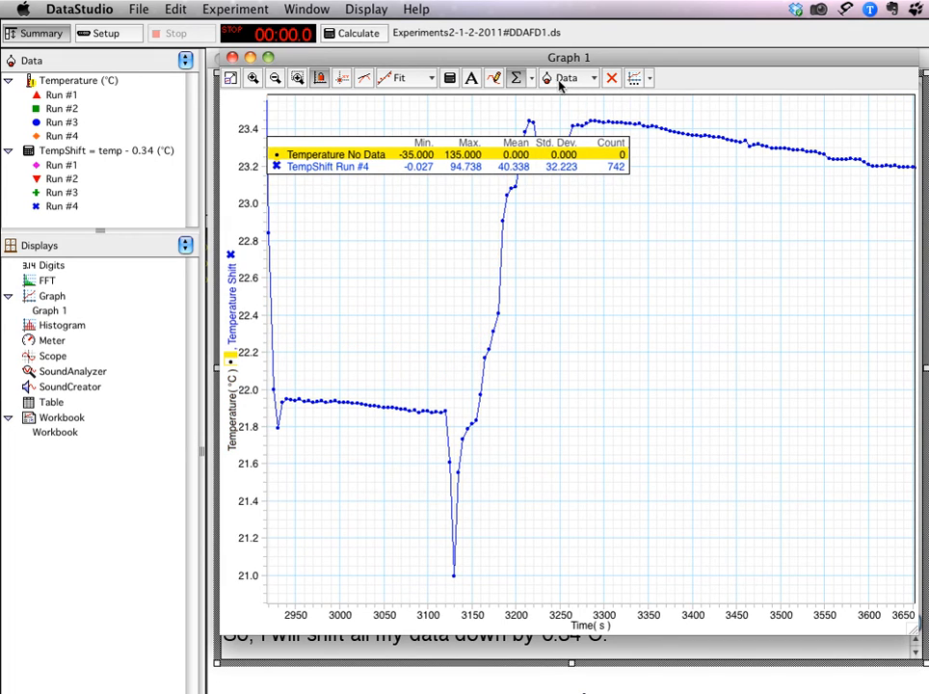
pyautogui.moveTo(552, 144); pyautogui.dragTo(747, 345)
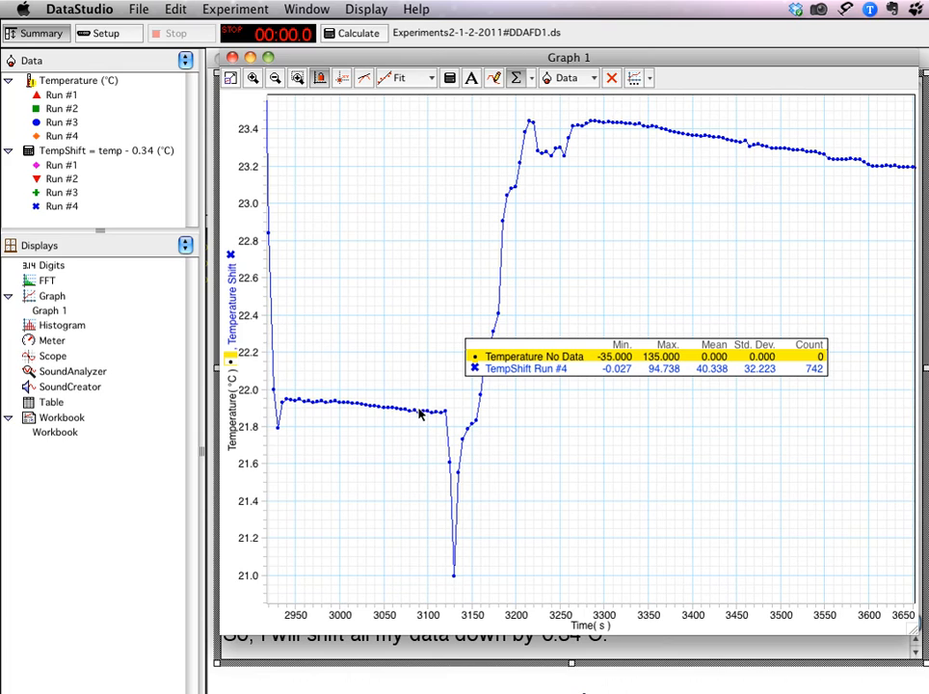
# Measure the temperature rise from the plateau near 3043 s to the peak near 3310 s with the Smart Tool, and return to the Workbook
pyautogui.click(341, 77)
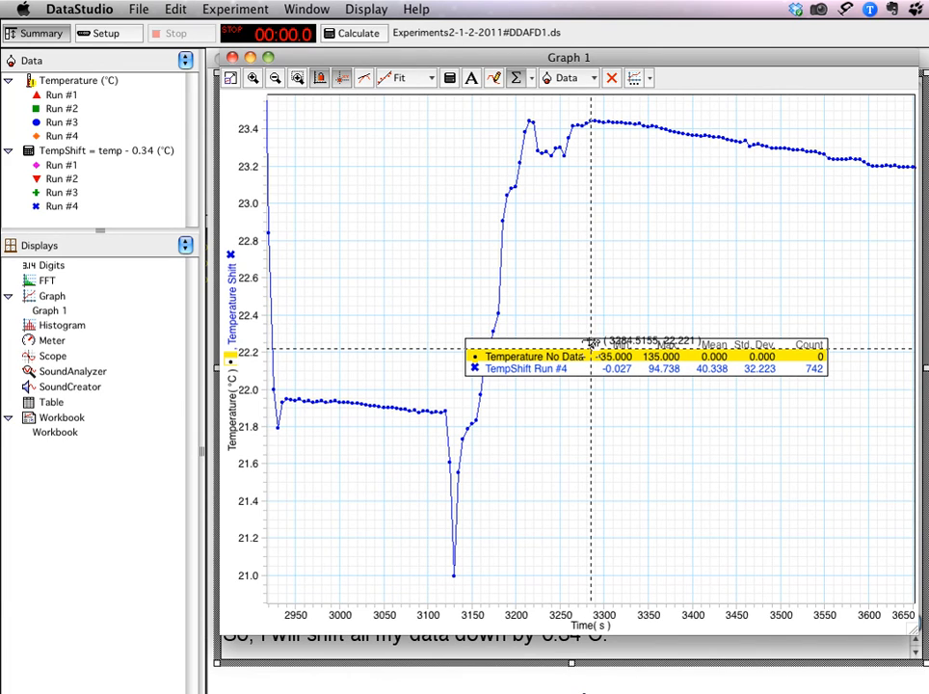
pyautogui.moveTo(591, 347); pyautogui.dragTo(612, 123)
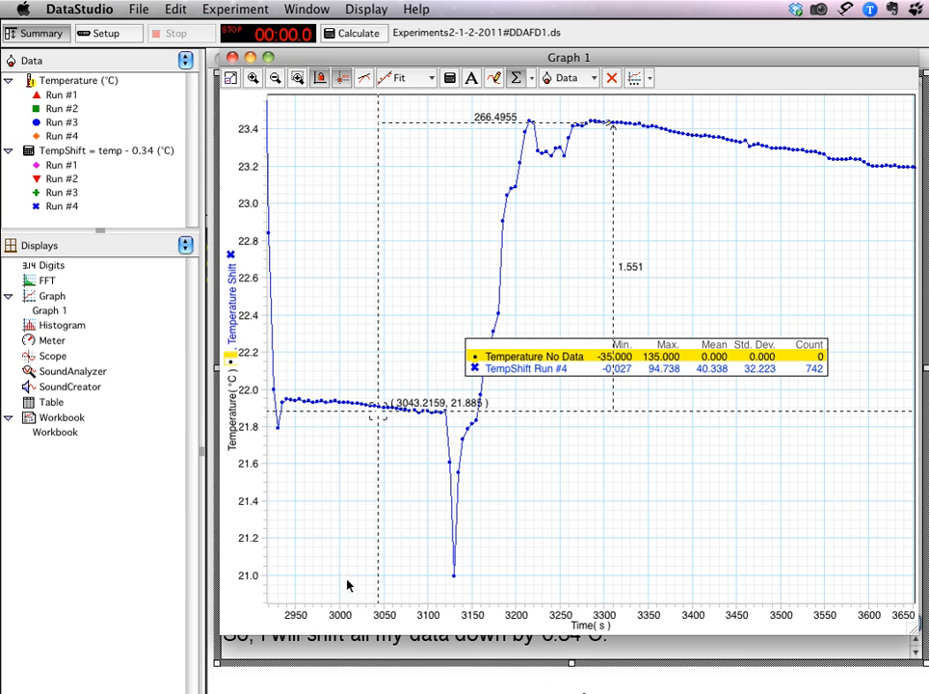
pyautogui.click(337, 655)
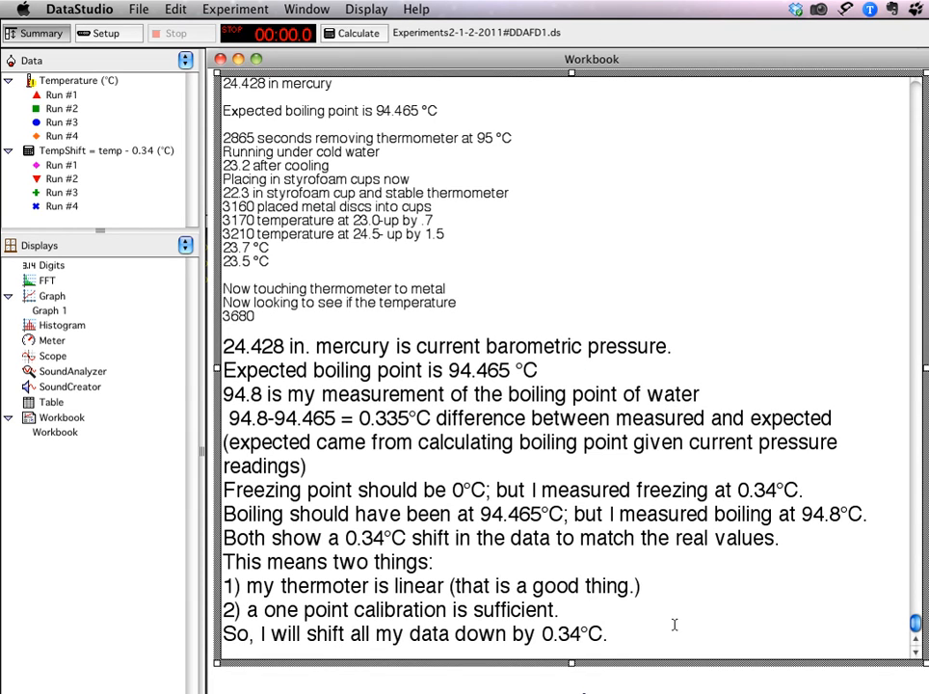